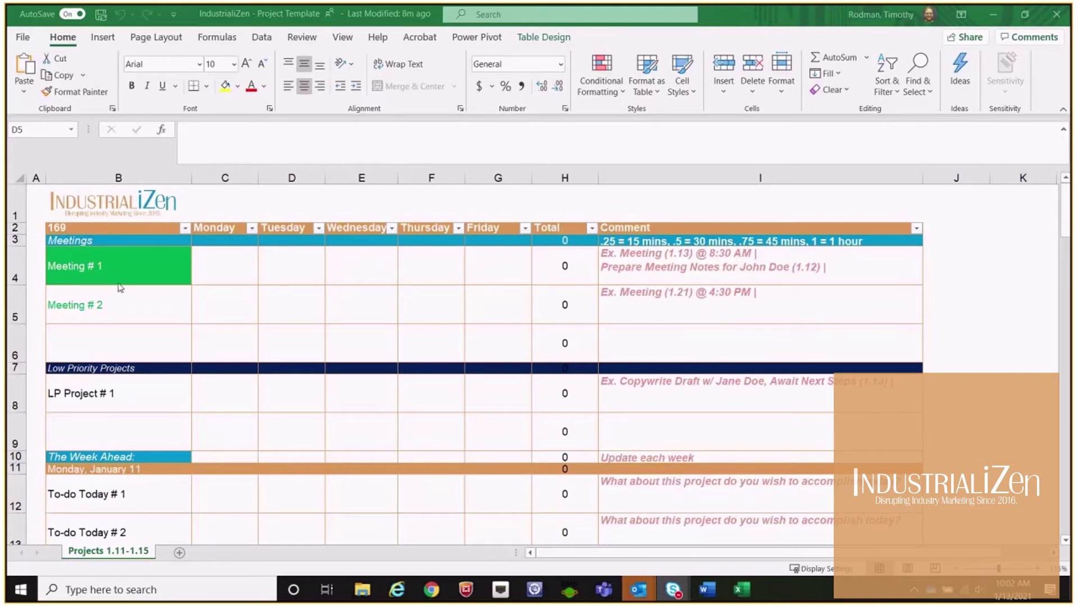
- Insert a blank row directly above the Low Priority Projects header
click(147, 341)
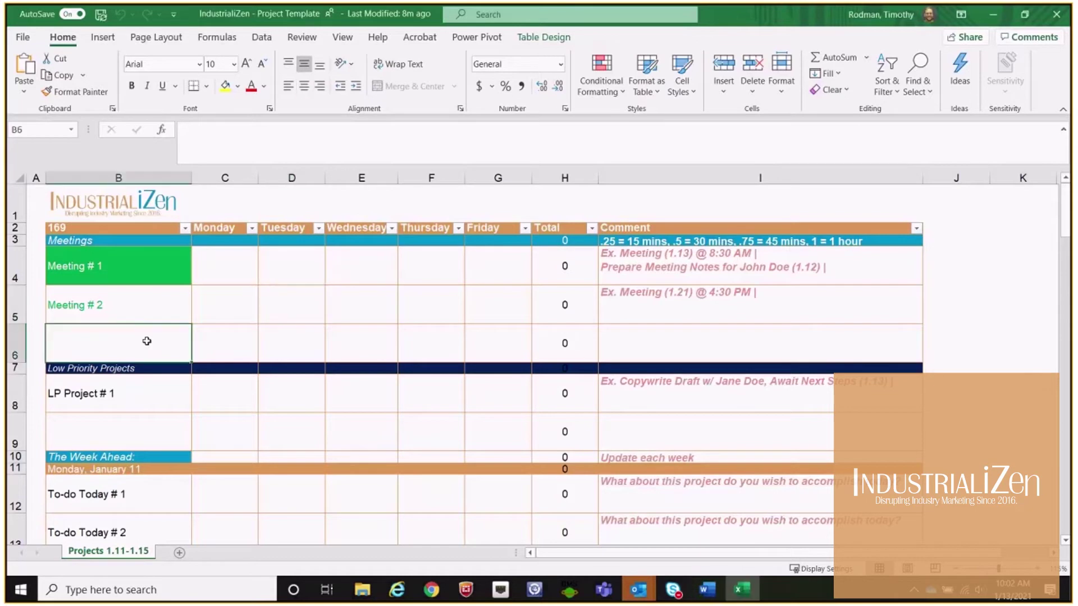
click(15, 367)
right_click(66, 372)
click(109, 238)
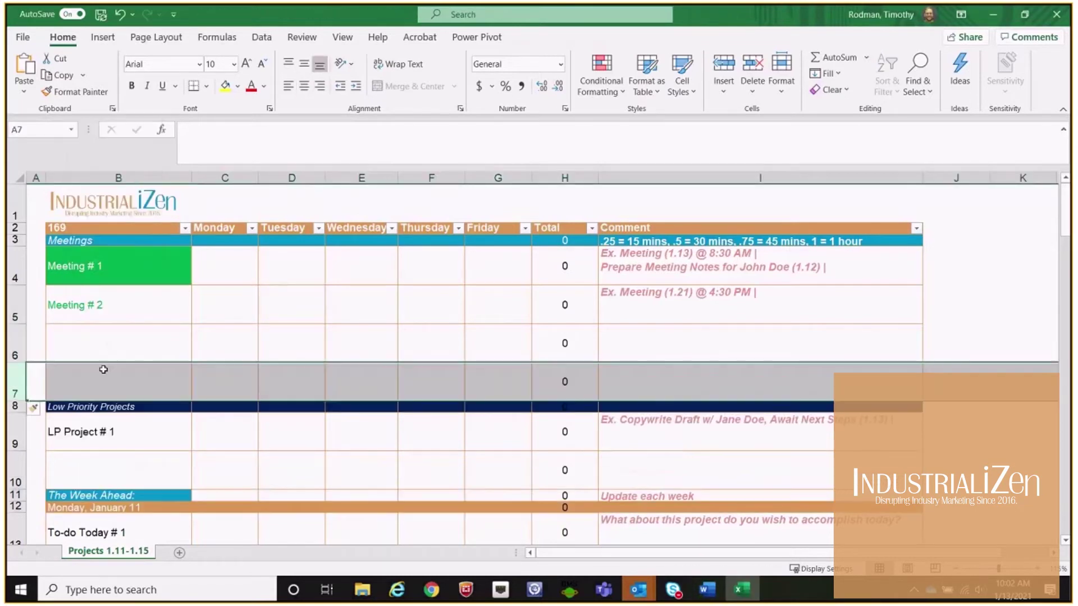
- Enter "IndustrialiZen Project Form" as the project name in B6, under Meeting # 2
click(130, 347)
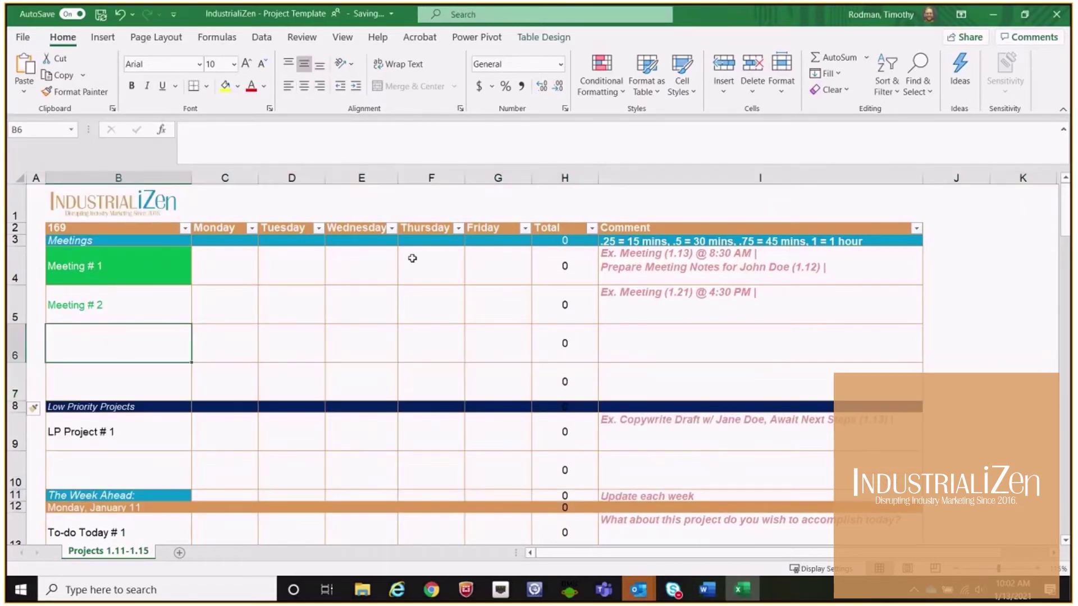
text(Industrial)
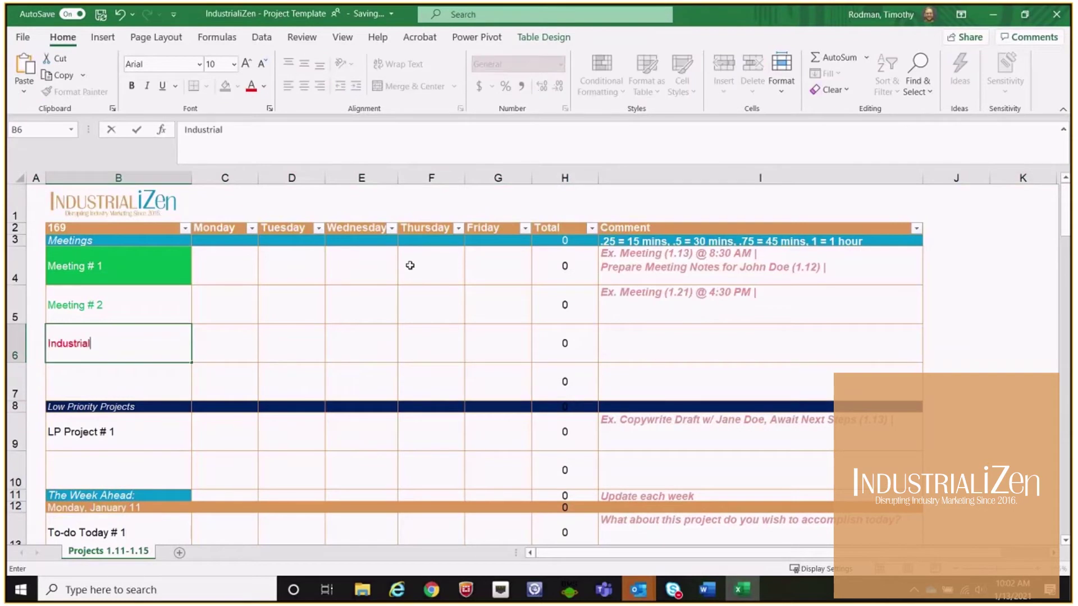
text(iZen Project )
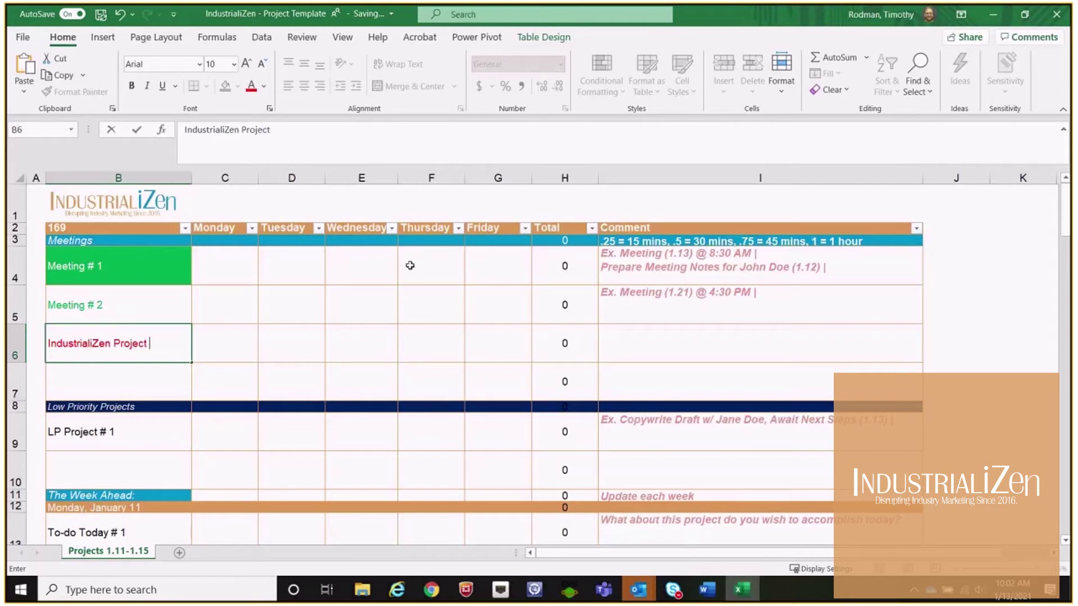
text(Form)
key(Tab)
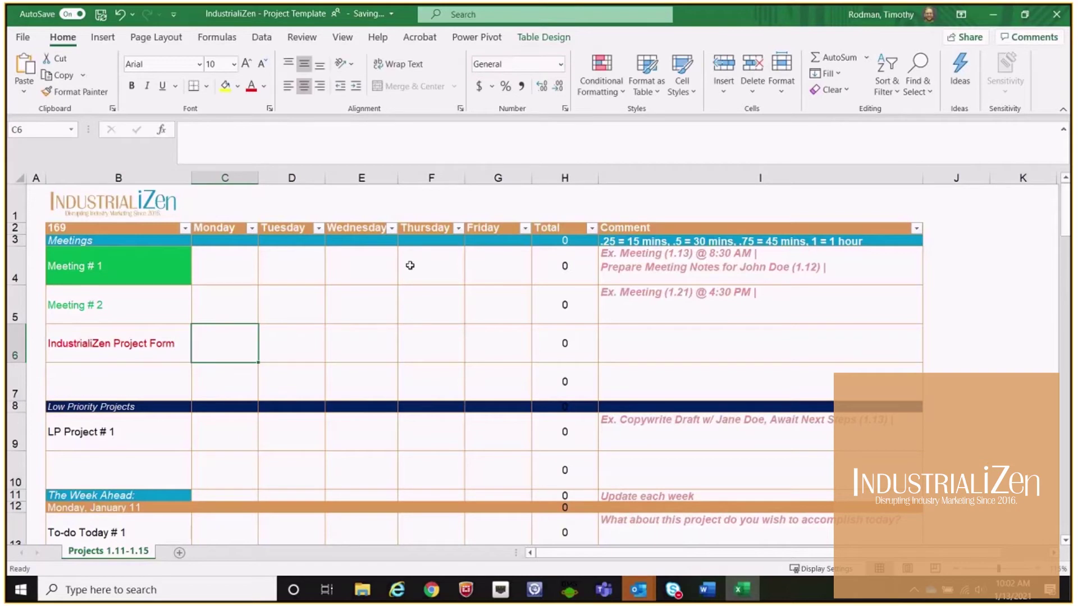
- Enter the comment "Meeting (1.13) @ 10 - 11 |" for the IndustrialiZen Project Form row
click(605, 344)
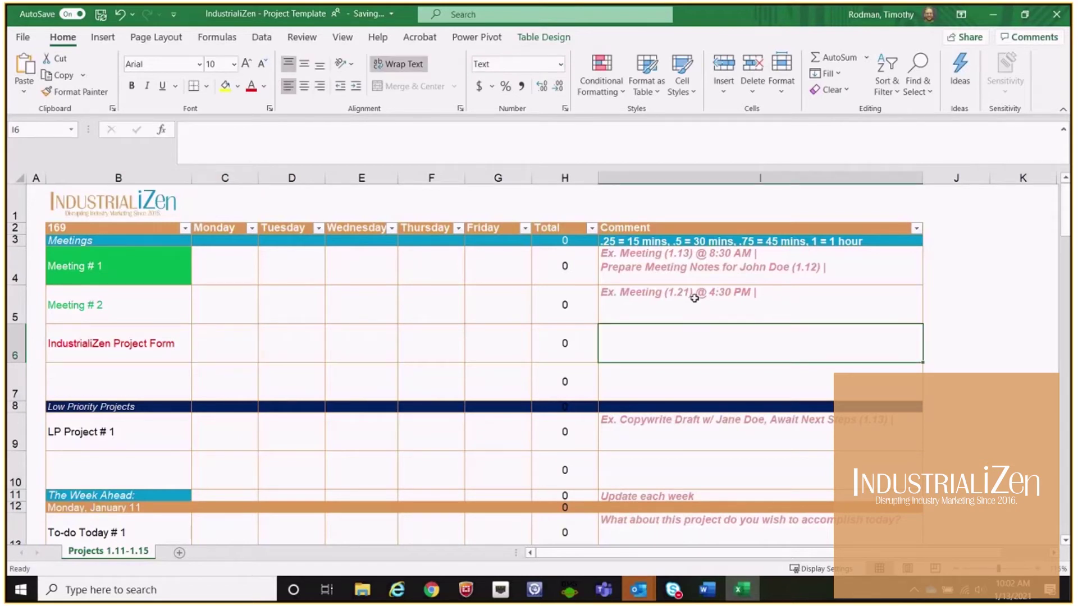
text(Meeting )
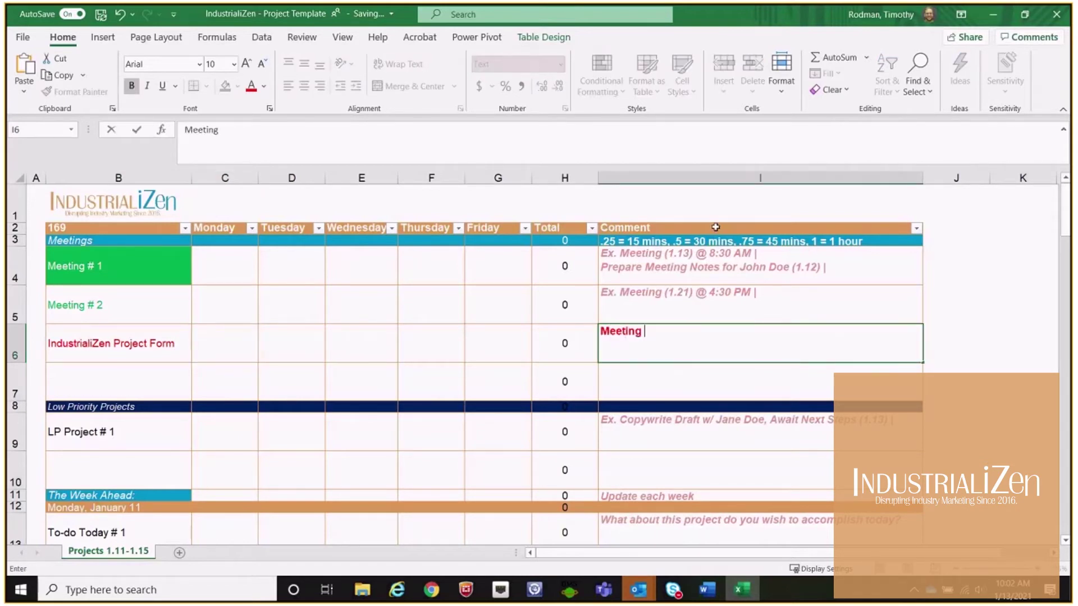
text((1.13) @ 10)
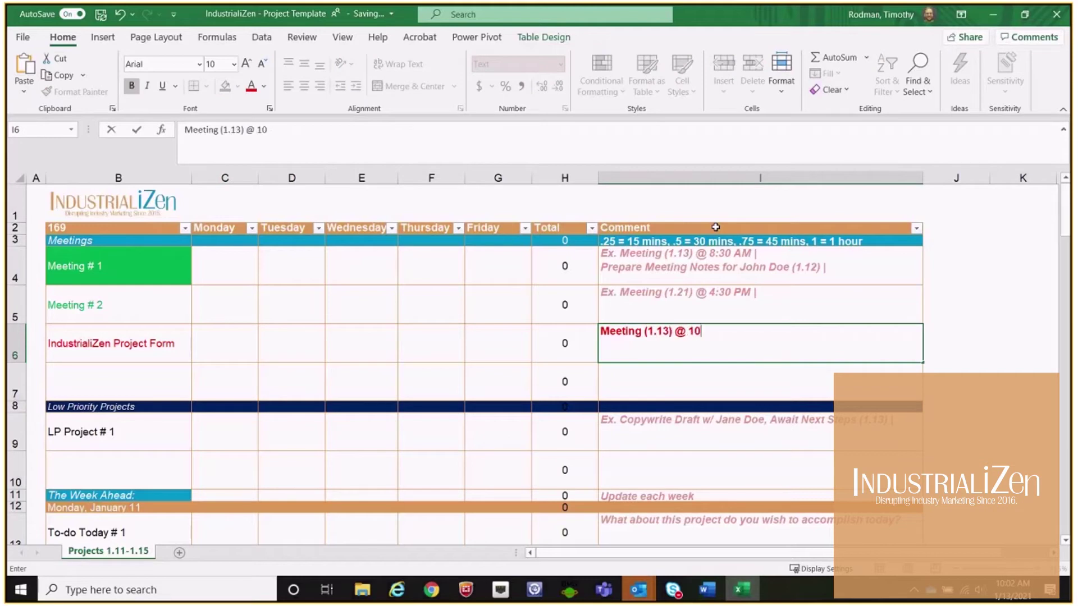
text( - 1 1 |)
key(Tab)
- Change the font colour of the comment in I6 to the standard green
click(662, 357)
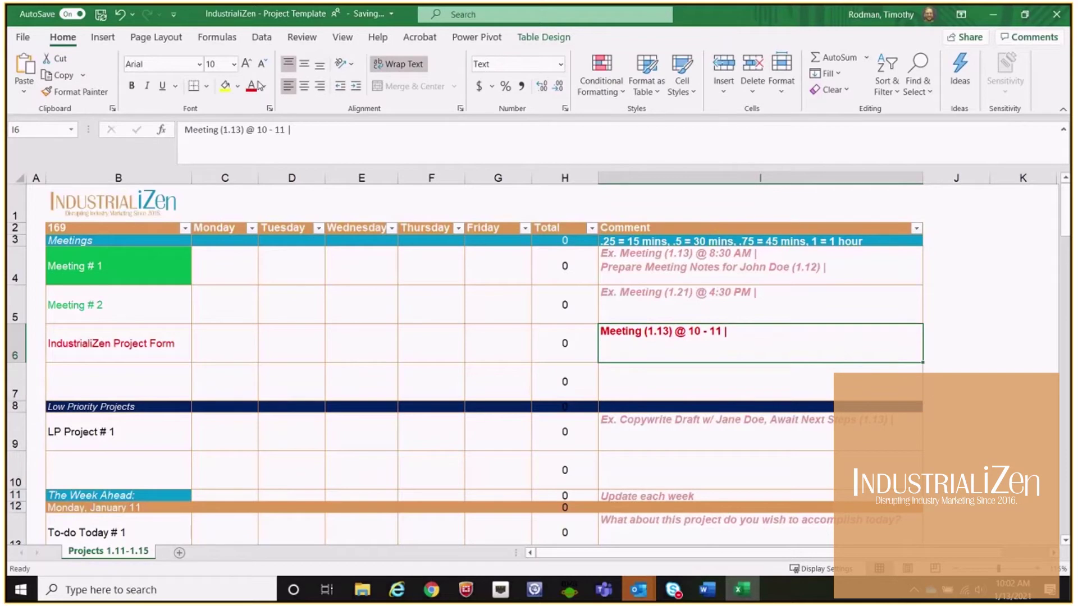
click(263, 86)
click(306, 236)
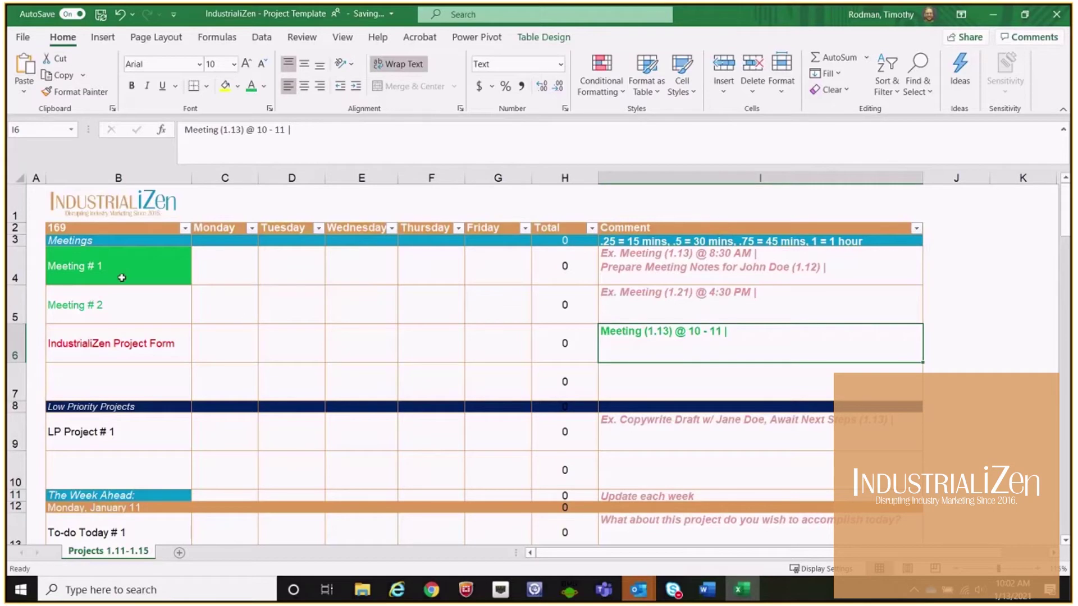
- Give the IndustrialiZen Project Form name cell a green fill and white text
click(122, 343)
click(237, 87)
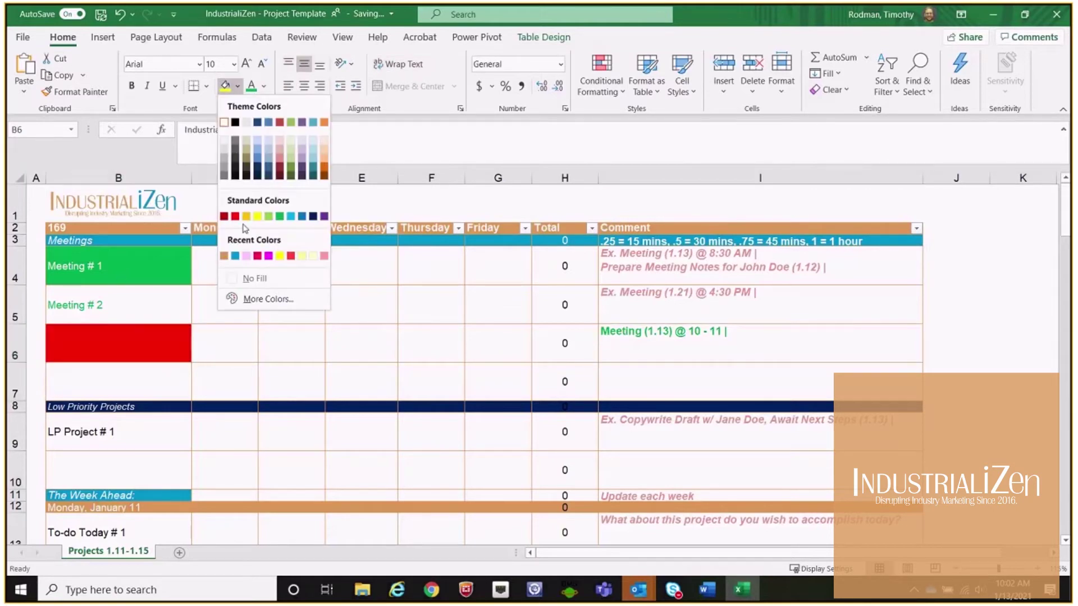
click(280, 222)
click(263, 87)
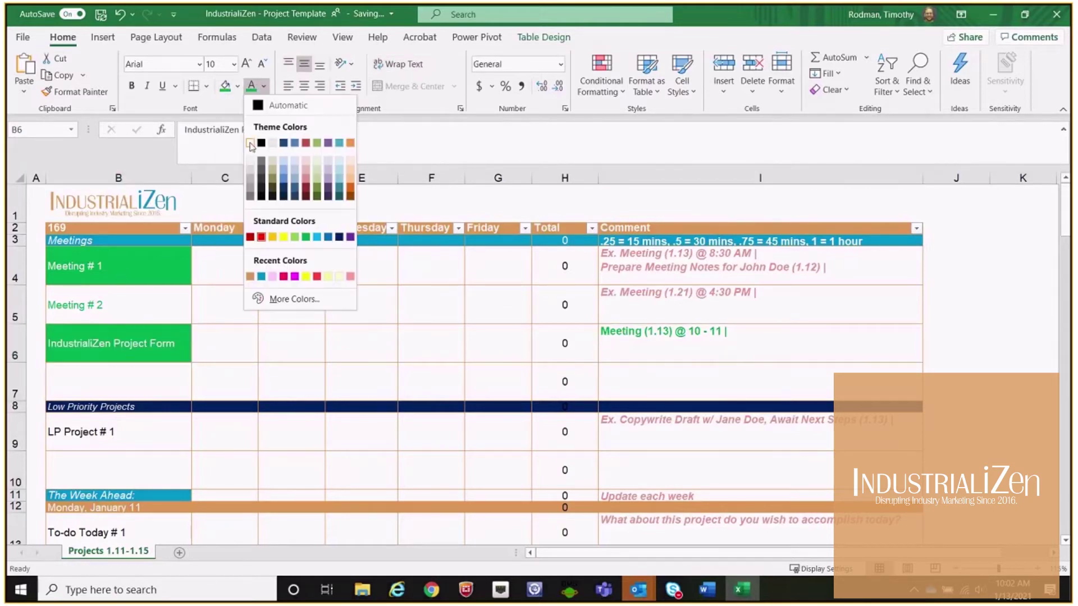
click(252, 133)
- Fill the rest of the IndustrialiZen Project Form row, C6 through I6, with yellow
click(239, 328)
drag(304, 343, 786, 343)
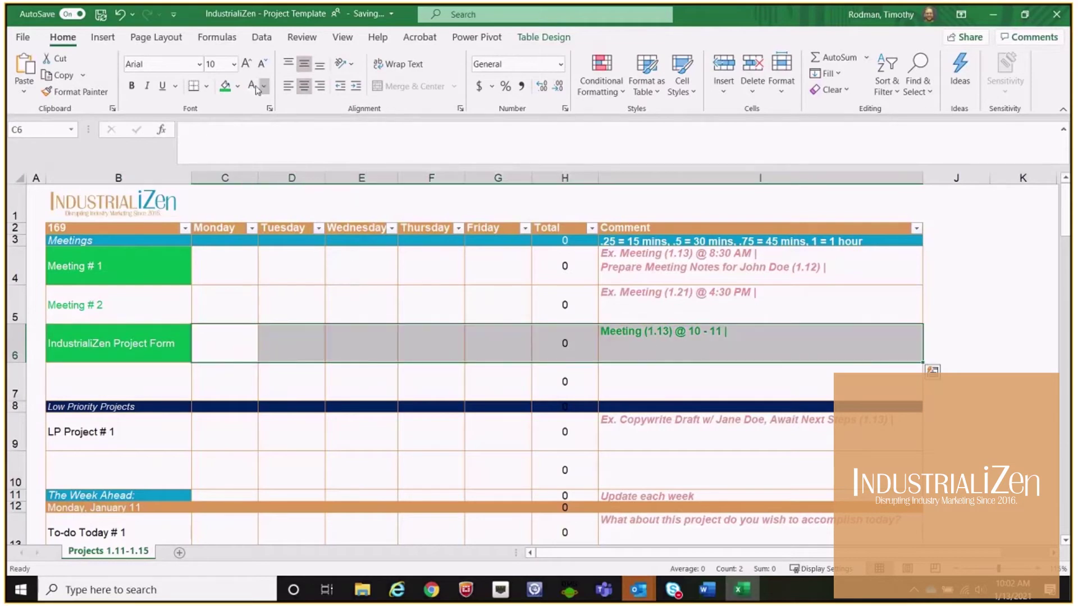
click(237, 87)
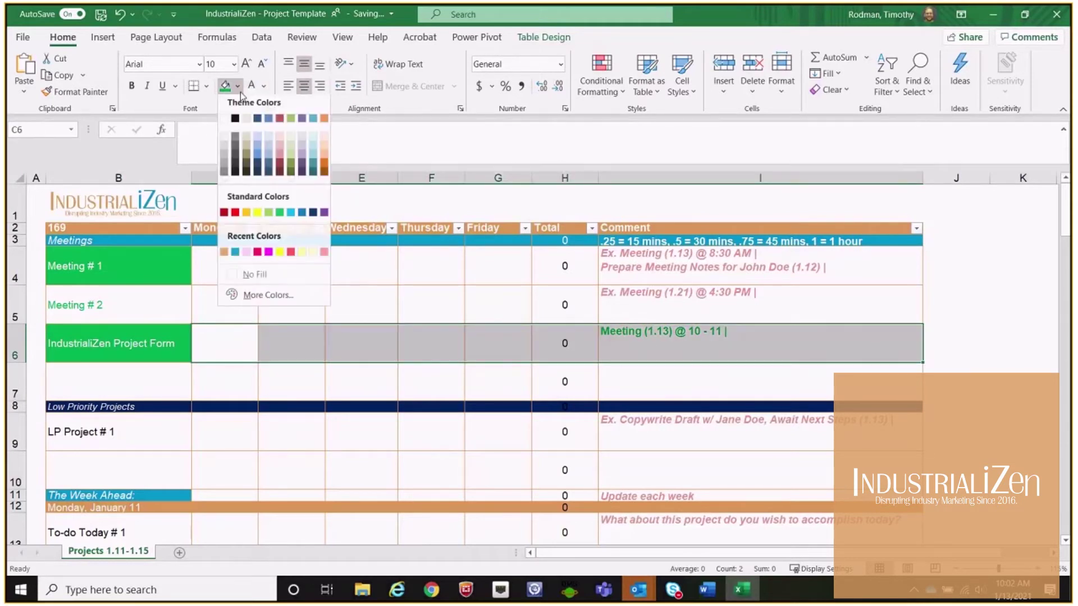
click(257, 213)
click(820, 387)
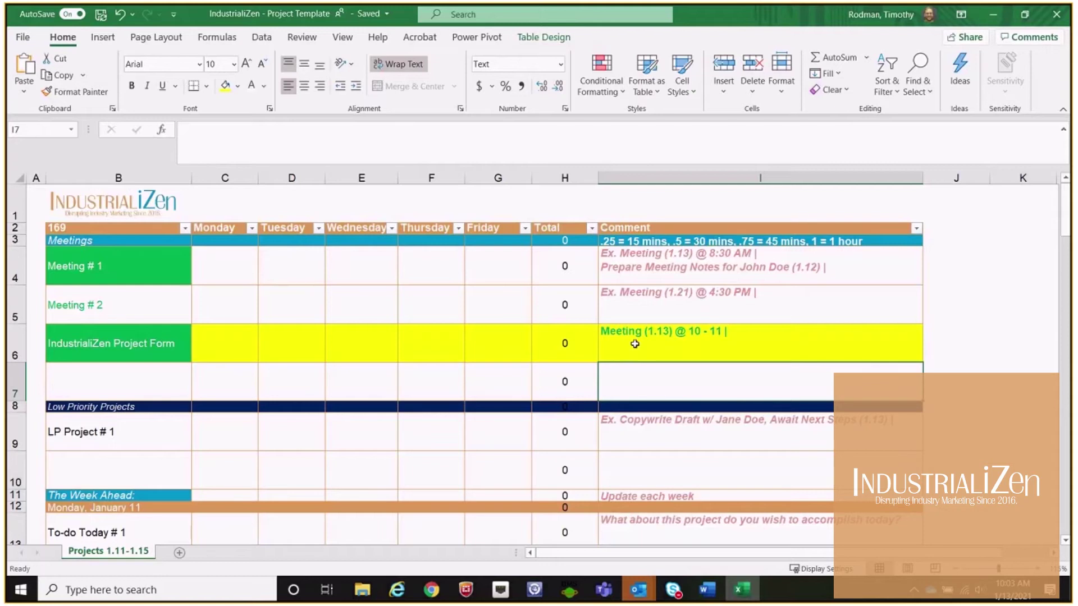
- Review the layout of the Meetings, Low Priority Projects and The Week Ahead sections
scroll(393, 334, down, 1)
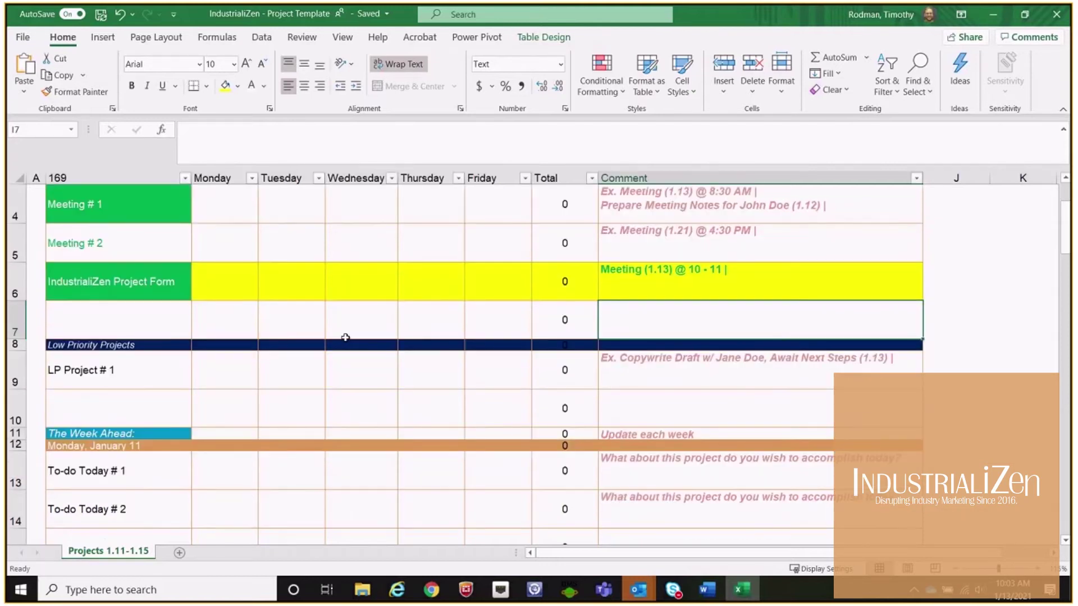
scroll(103, 307, down, 1)
scroll(102, 308, up, 2)
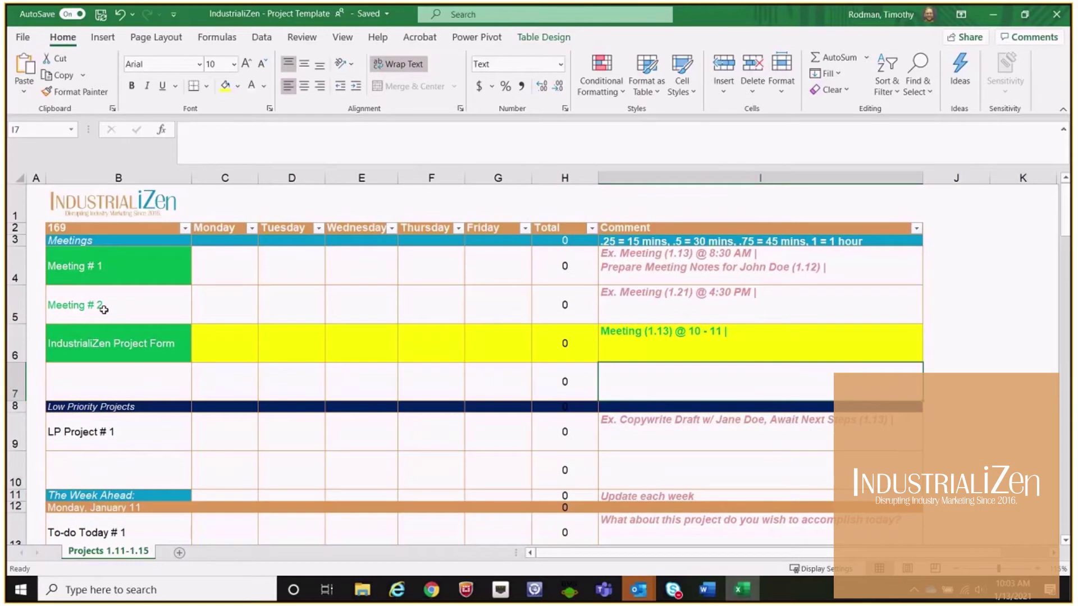
scroll(104, 310, down, 1)
scroll(104, 311, down, 1)
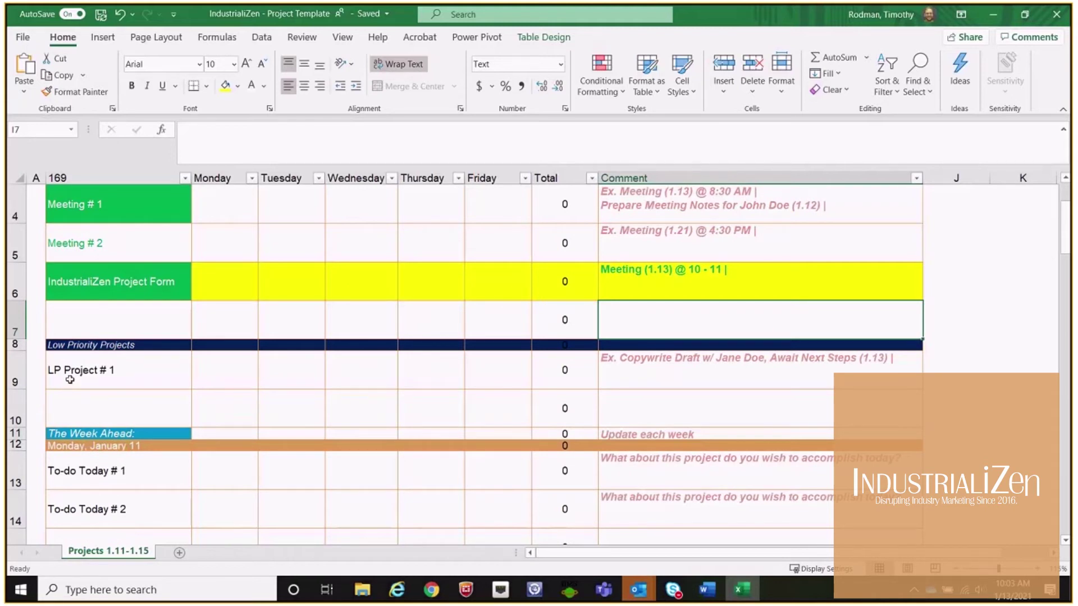
scroll(103, 468, down, 1)
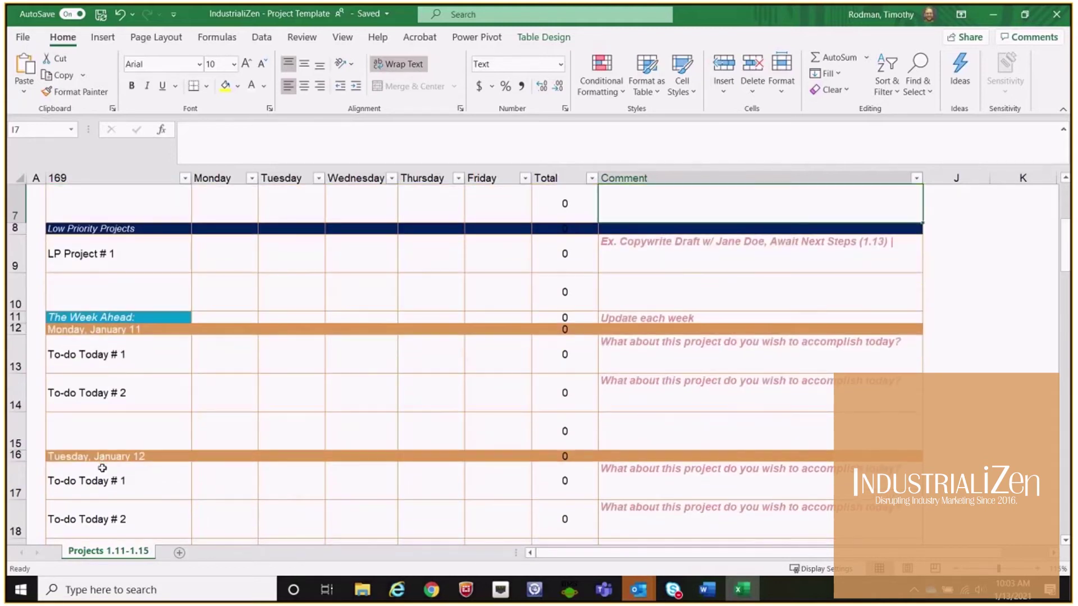
scroll(102, 467, up, 1)
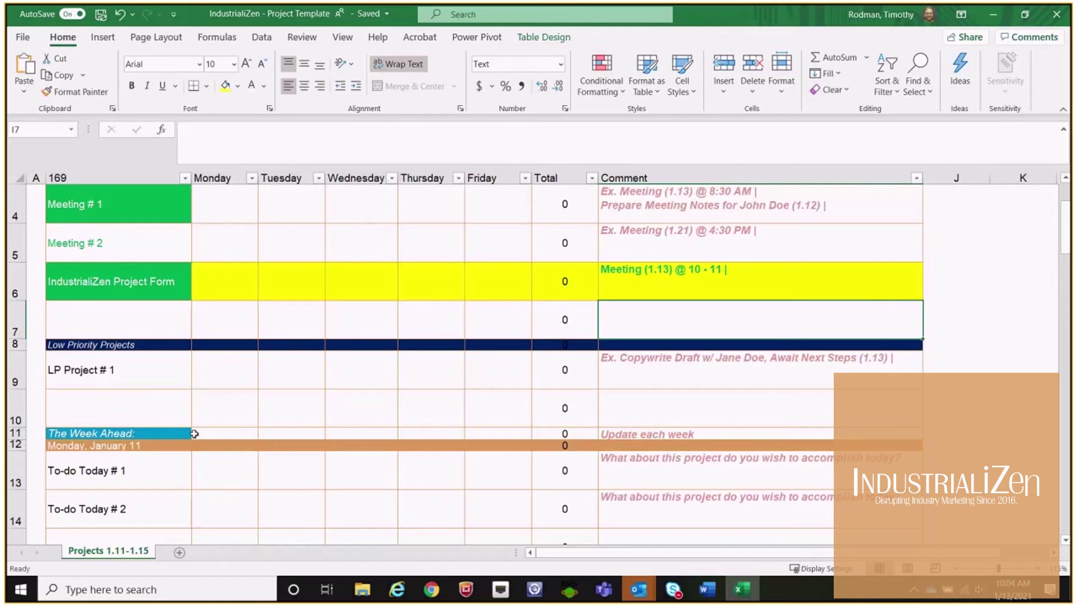
scroll(189, 381, down, 2)
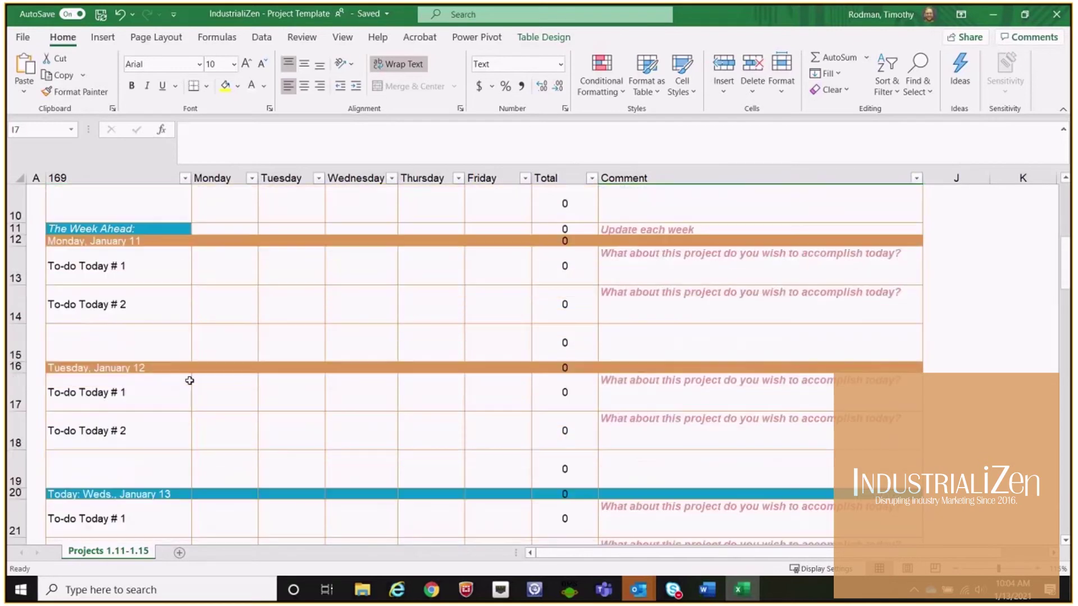
scroll(191, 378, up, 2)
scroll(191, 376, down, 1)
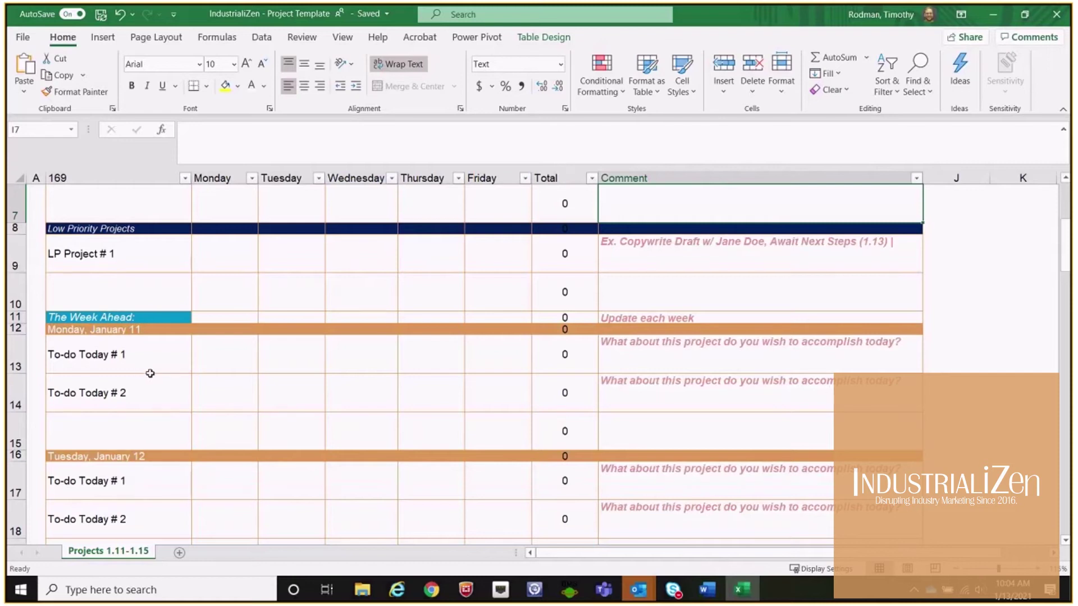
- Examine the daily to-do entries and their comments, from Monday, January 11 to today's Wednesday, January 13 section
click(804, 357)
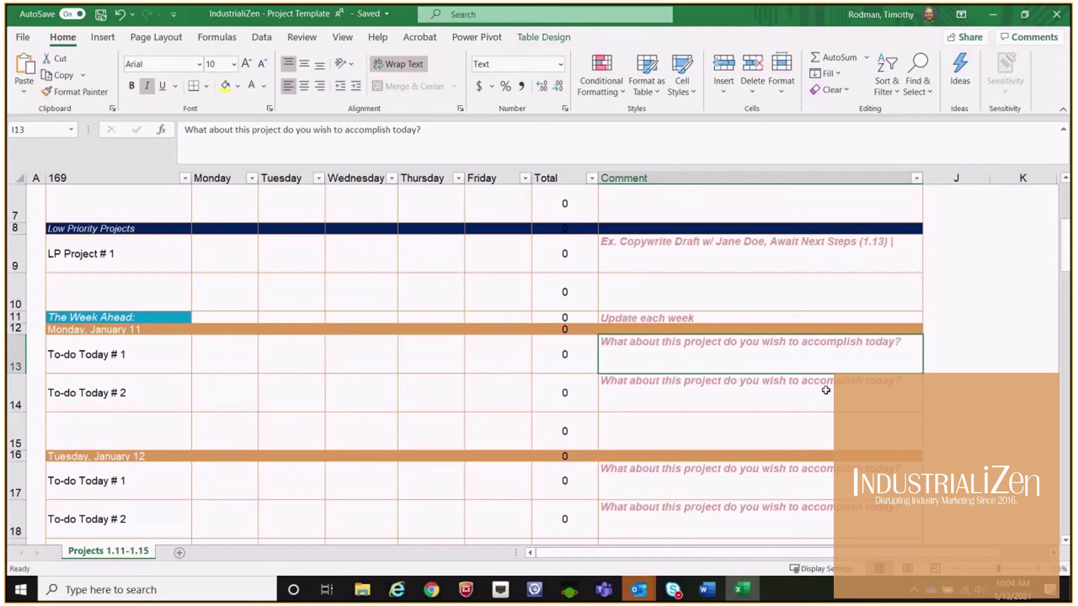
click(188, 365)
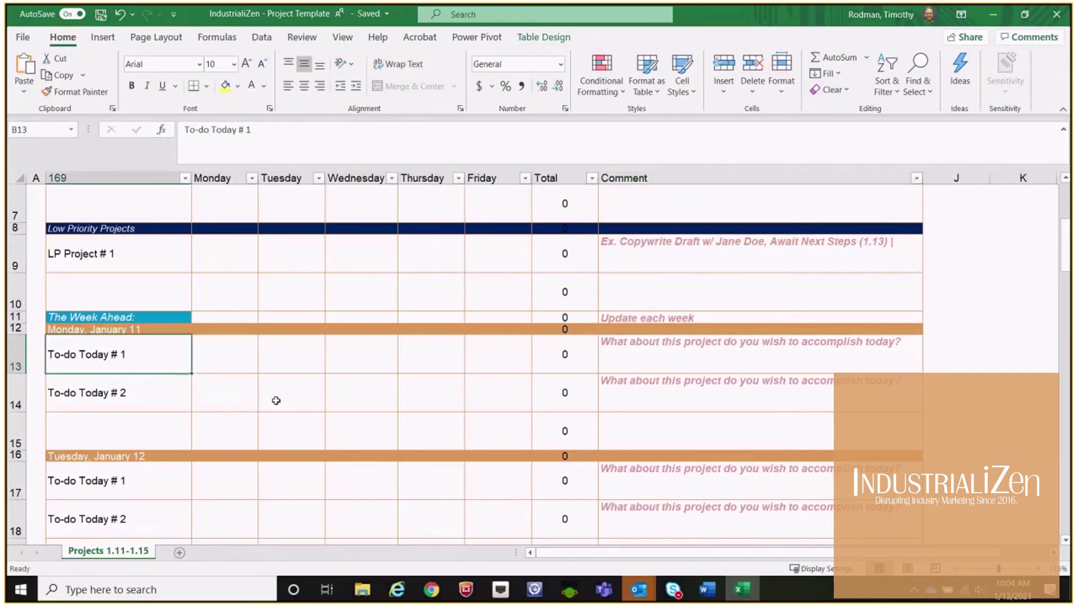
click(793, 365)
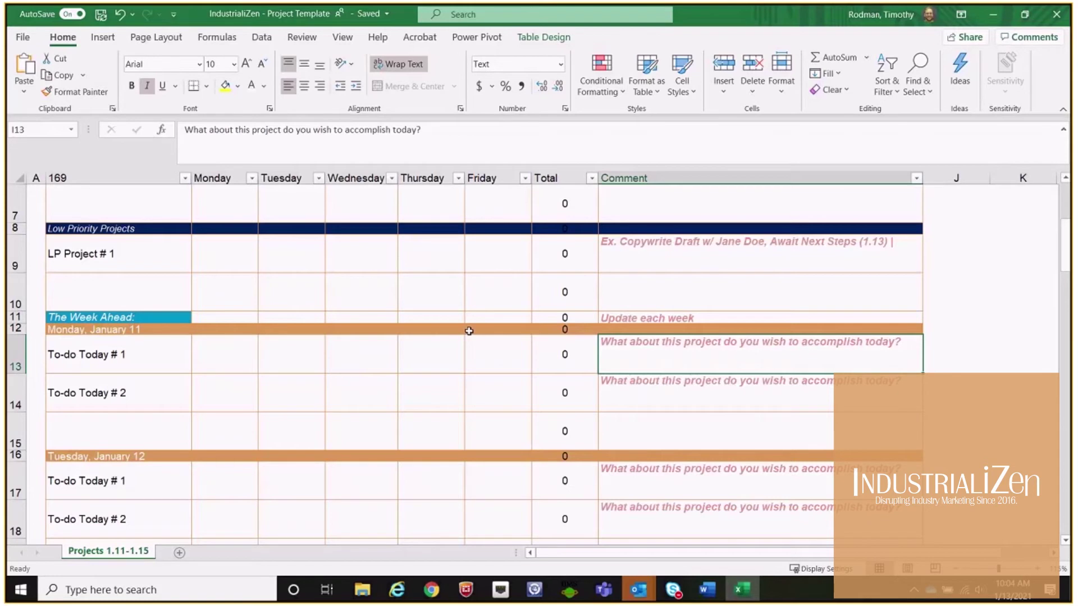
scroll(469, 331, down, 3)
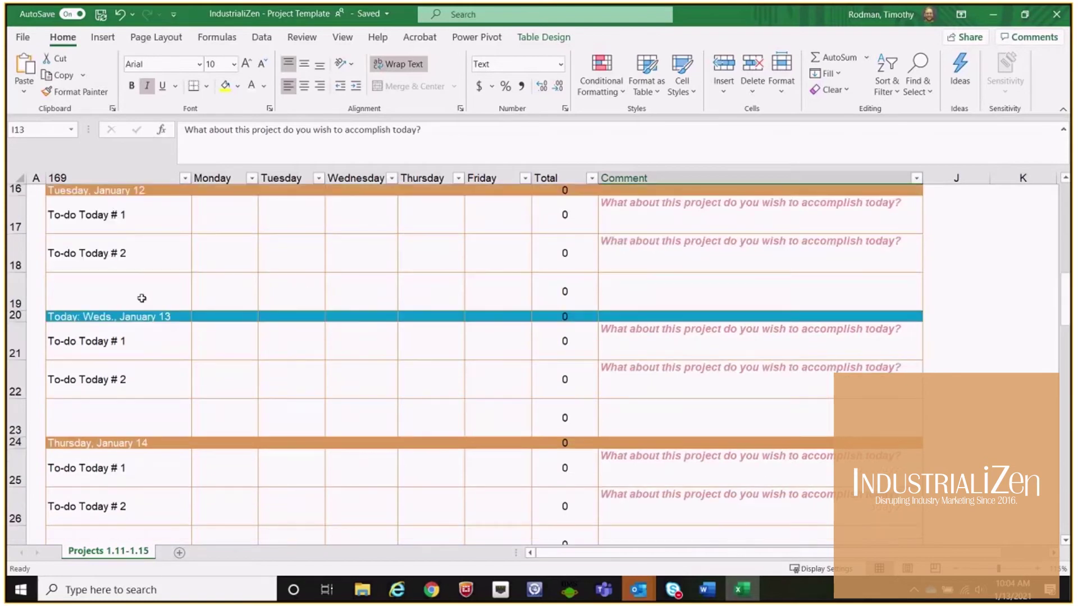
drag(143, 317, 605, 318)
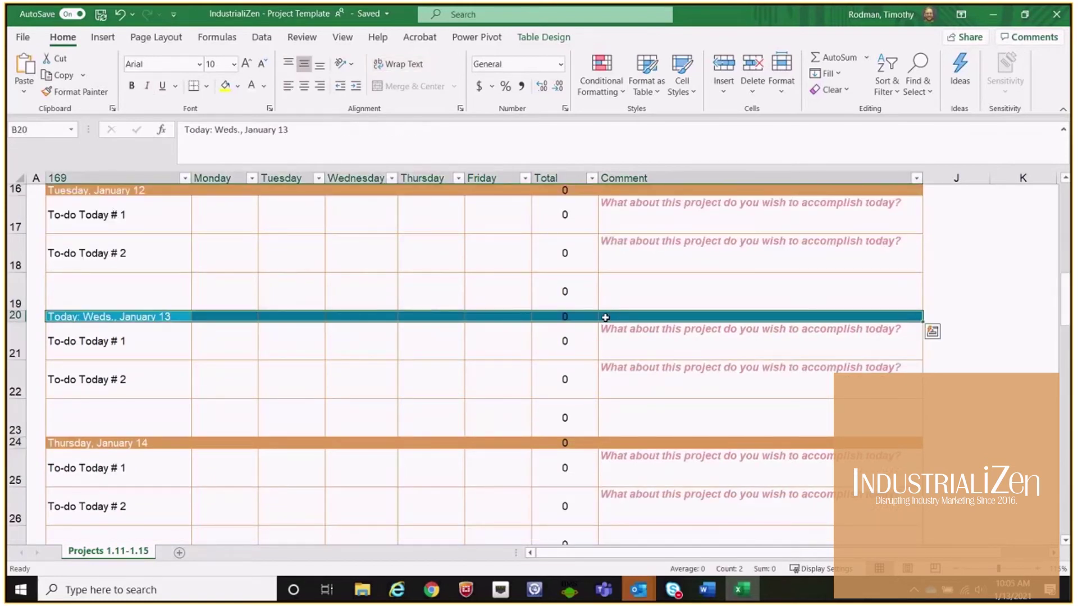
click(158, 340)
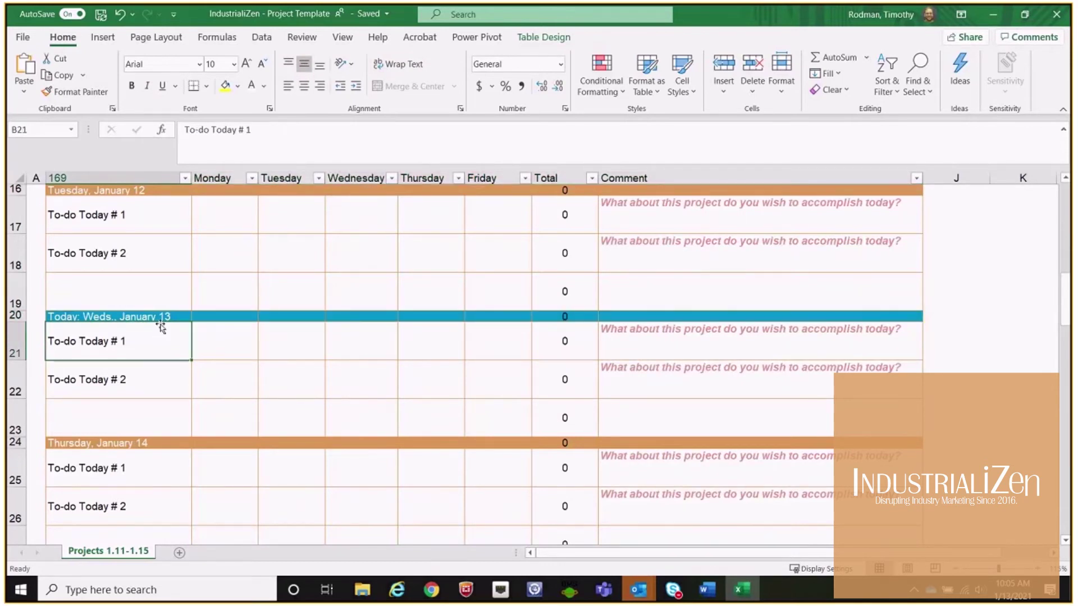
scroll(159, 315, up, 2)
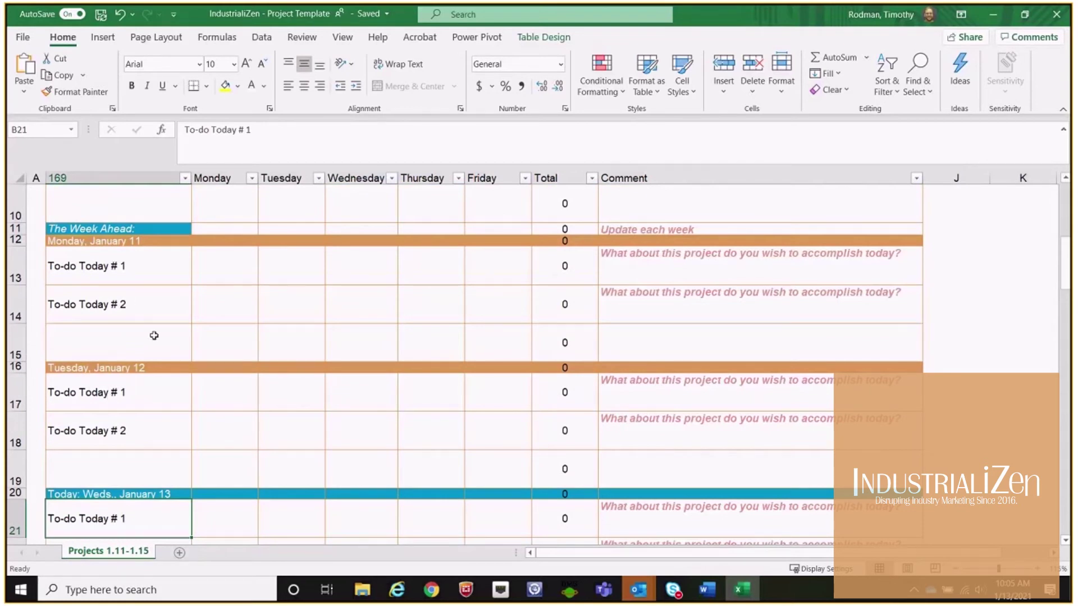
scroll(164, 326, down, 1)
scroll(164, 326, down, 1)
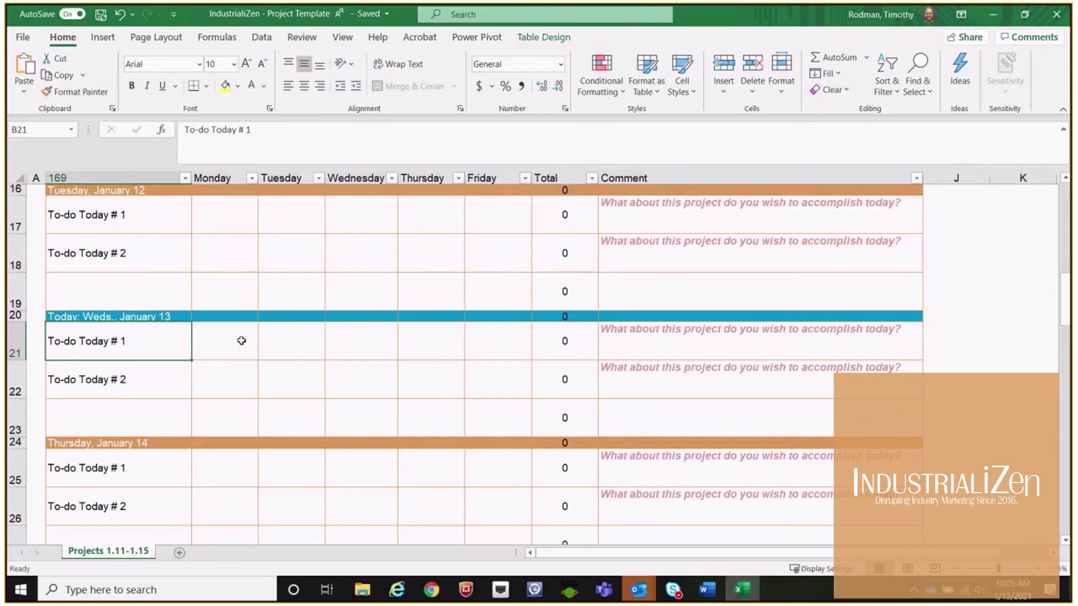
- Examine the Maintenance Items and Completed sections, including the notes on completed projects, and return to the daily to-do rows
scroll(241, 340, down, 4)
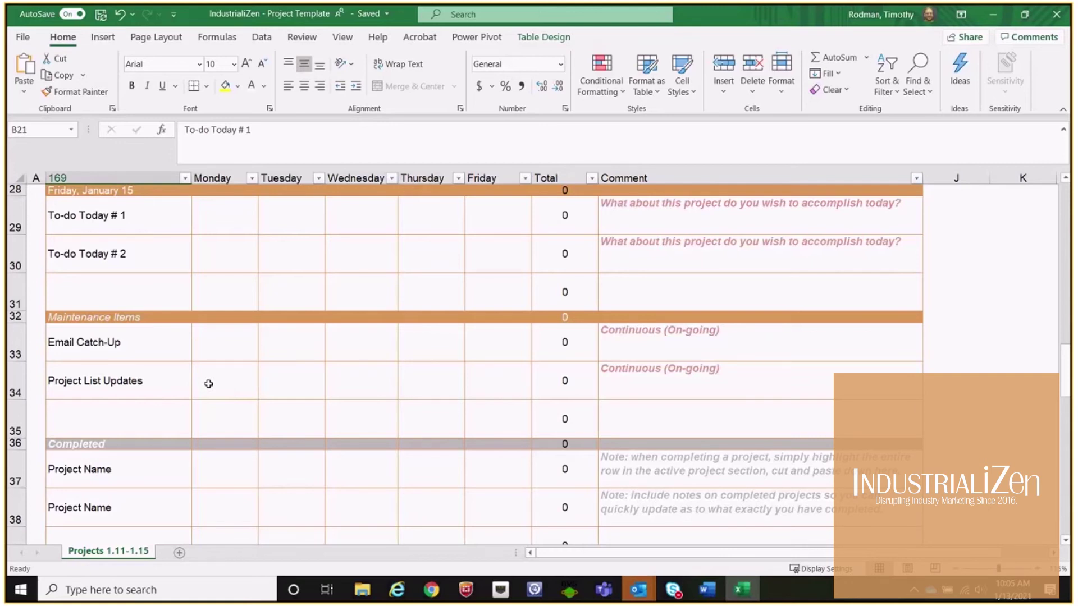
scroll(208, 384, down, 2)
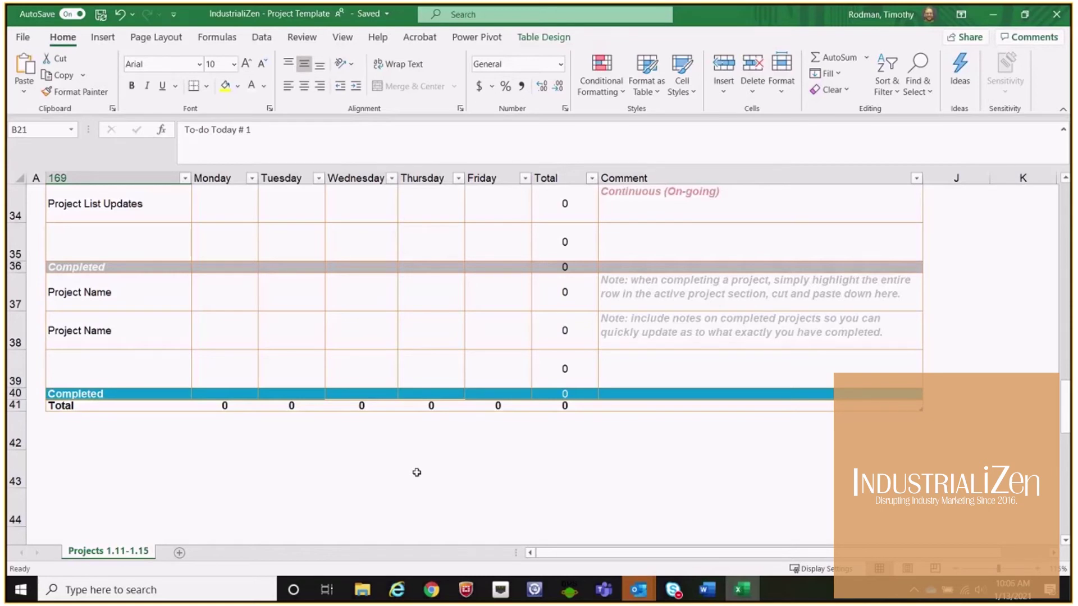
drag(668, 297, 723, 334)
click(709, 507)
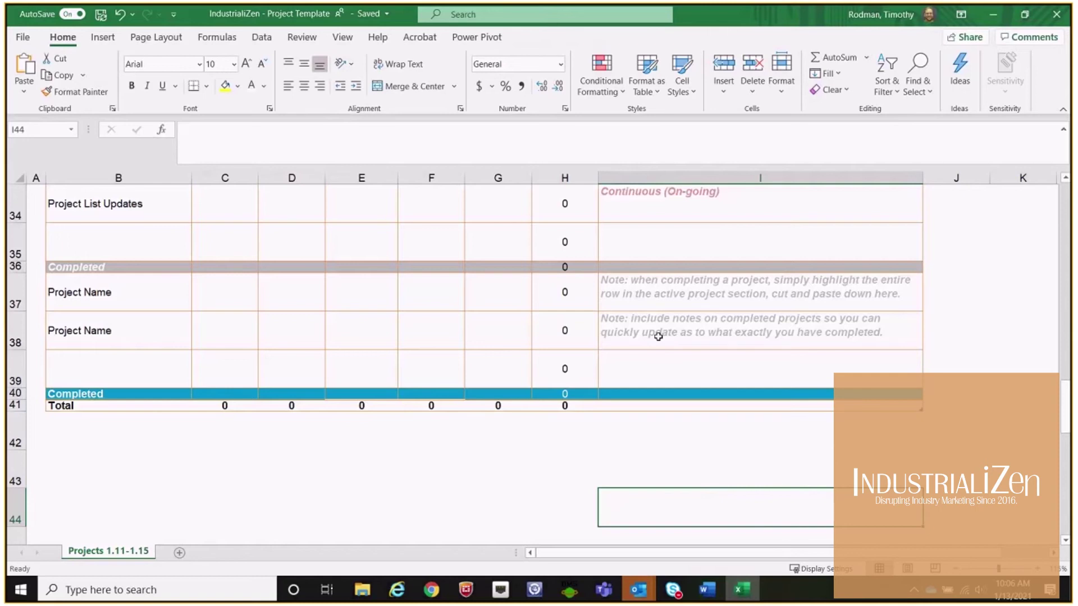
scroll(146, 364, up, 7)
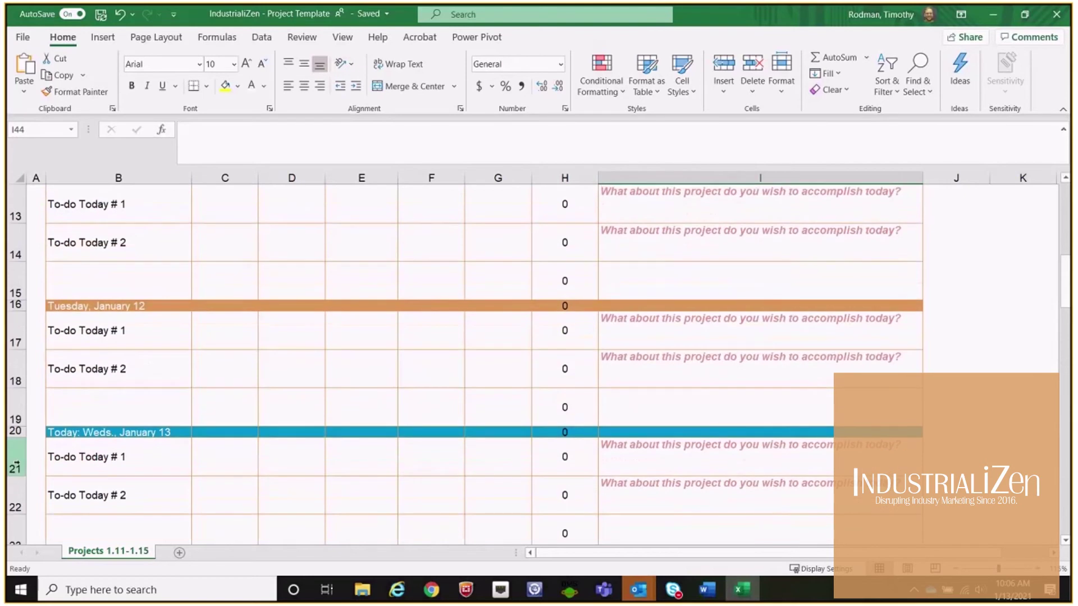
- Move today's To-do Today # 1 row, row 21, into the Completed section above the first Project Name row
click(17, 462)
scroll(230, 348, down, 1)
key(ctrl+c)
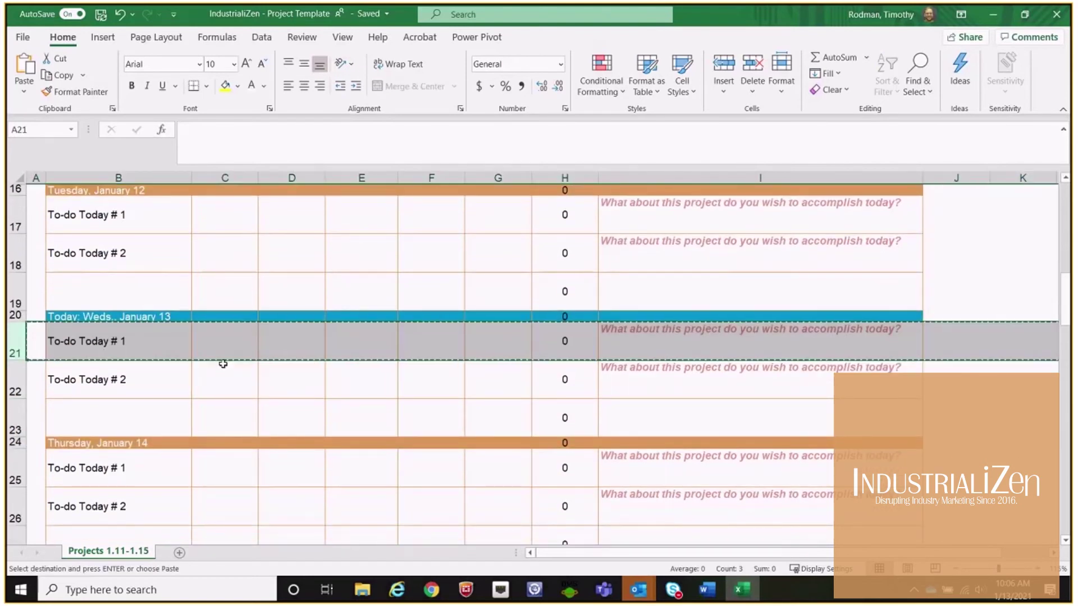
scroll(248, 415, down, 2)
scroll(249, 415, down, 4)
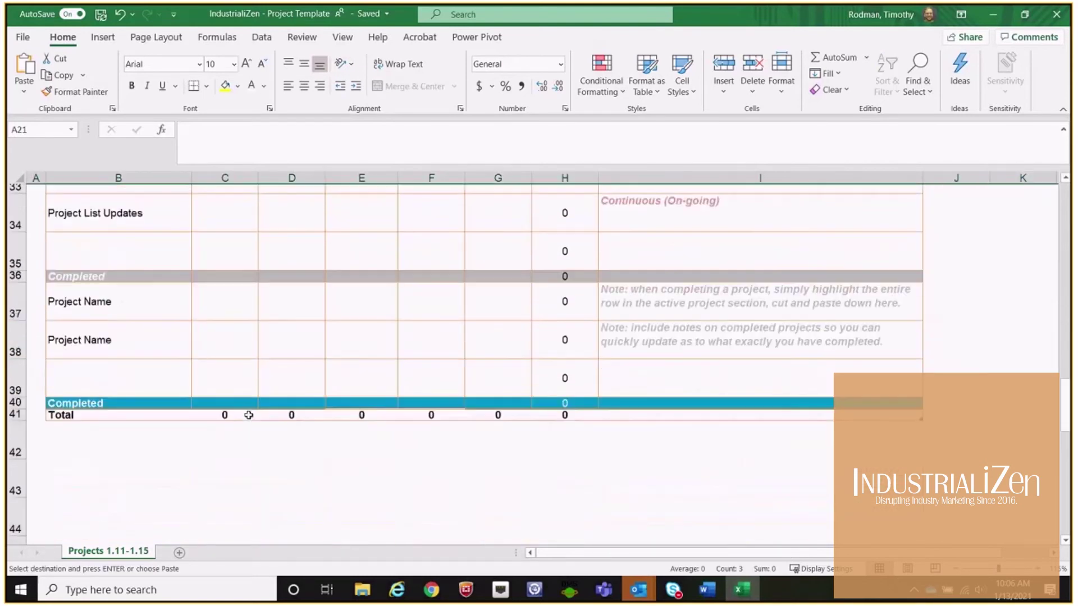
click(9, 292)
right_click(98, 292)
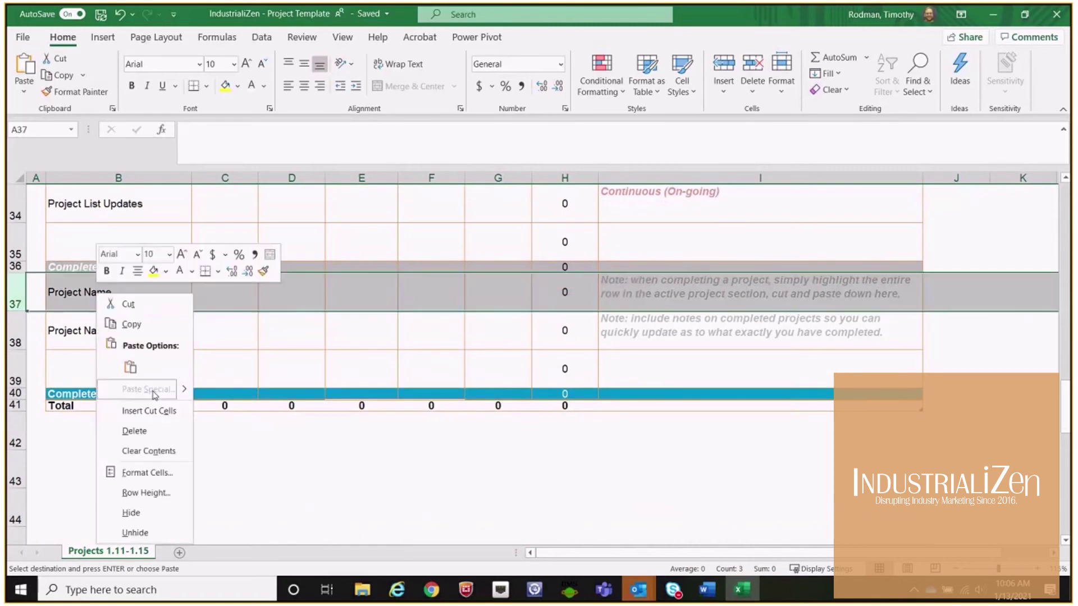
click(155, 410)
- Change the comment text of the moved To-do Today # 1 row in the Completed section to grey
click(644, 267)
click(264, 86)
click(256, 180)
click(683, 462)
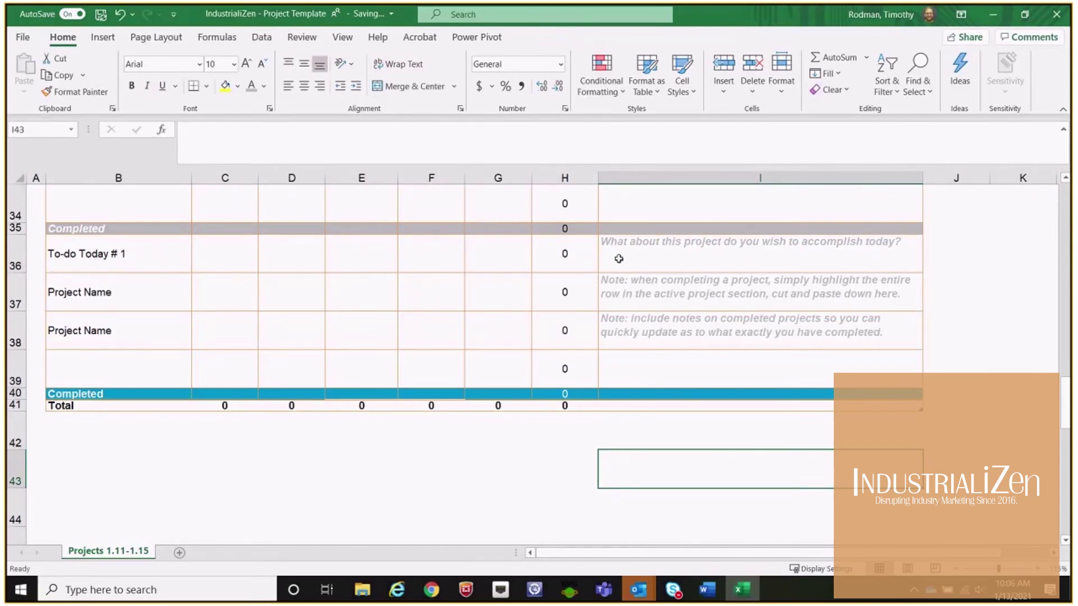
- Delete the To-do Today # 1 row and both Project Name rows, 36 through 38, from the Completed section
scroll(228, 406, up, 1)
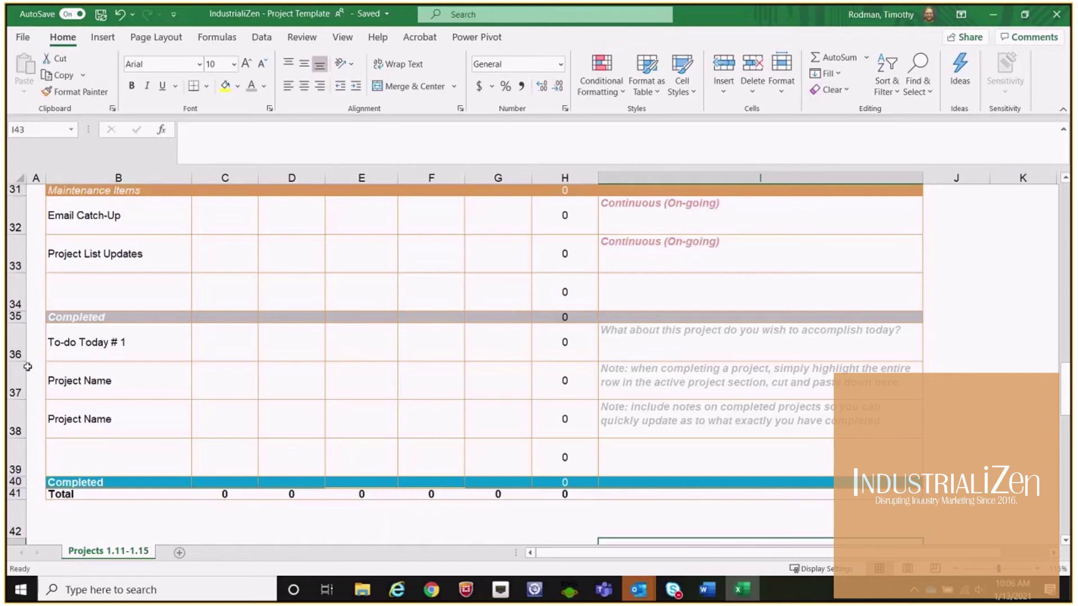
drag(20, 354, 17, 427)
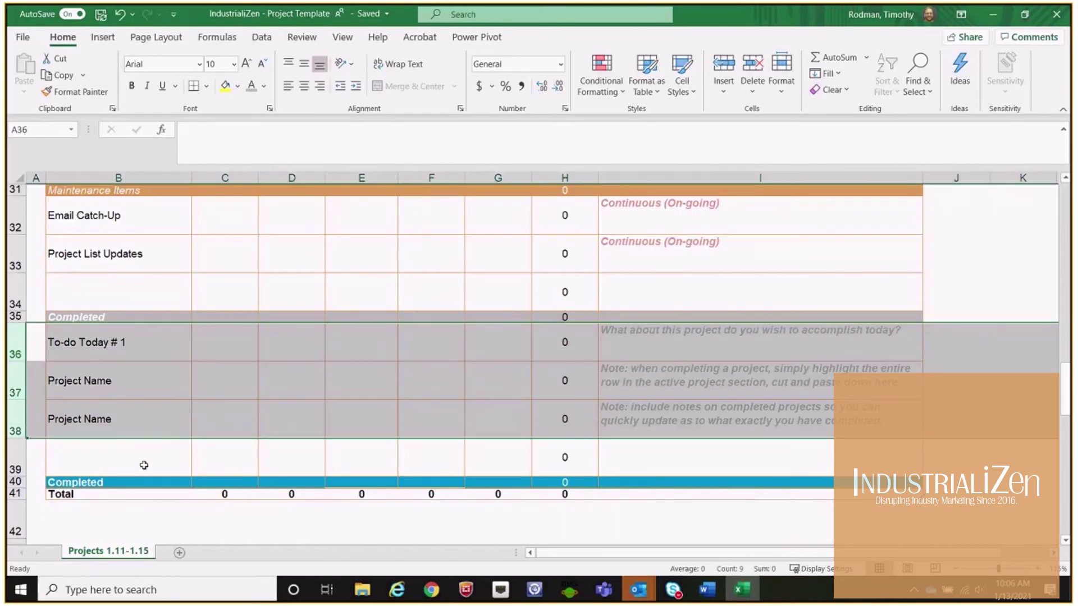
right_click(135, 391)
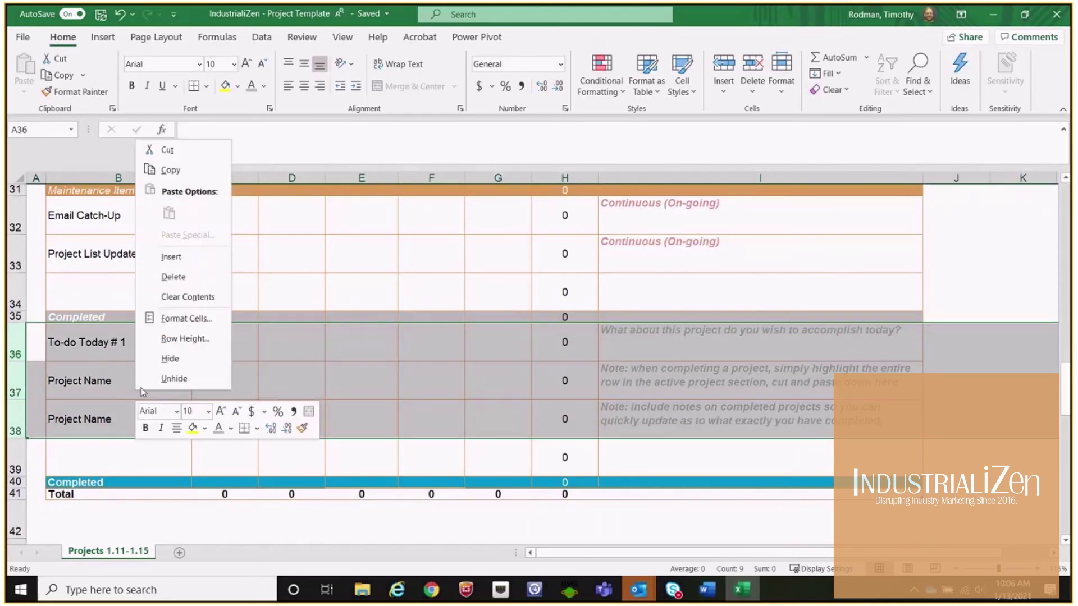
click(190, 277)
click(224, 455)
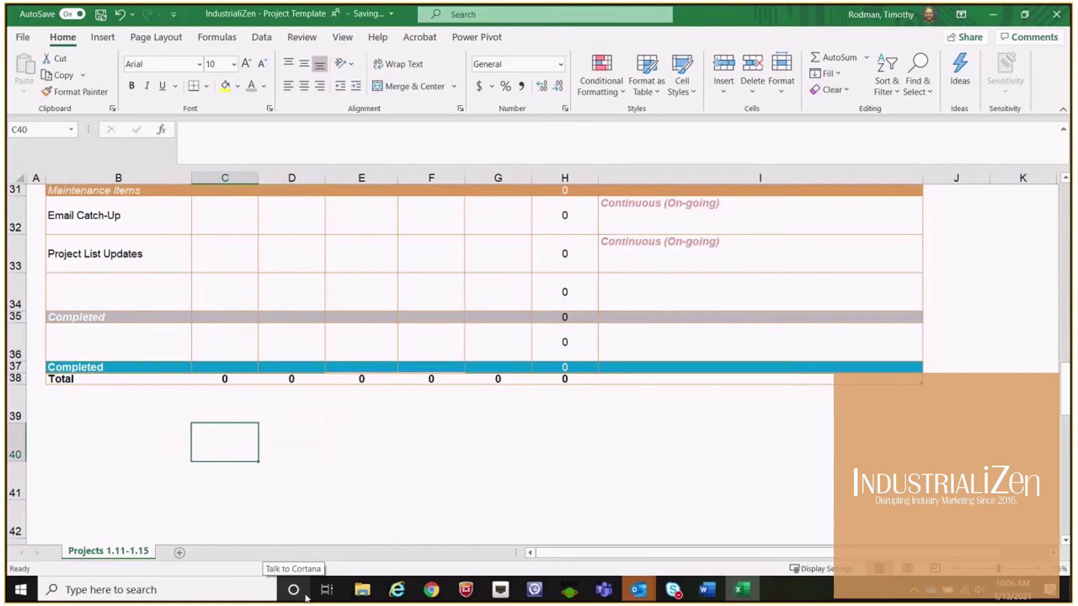
- Enter .25 (10:15) as the Wednesday time for the IndustrialiZen Project Form meeting in cell E6
scroll(185, 382, up, 10)
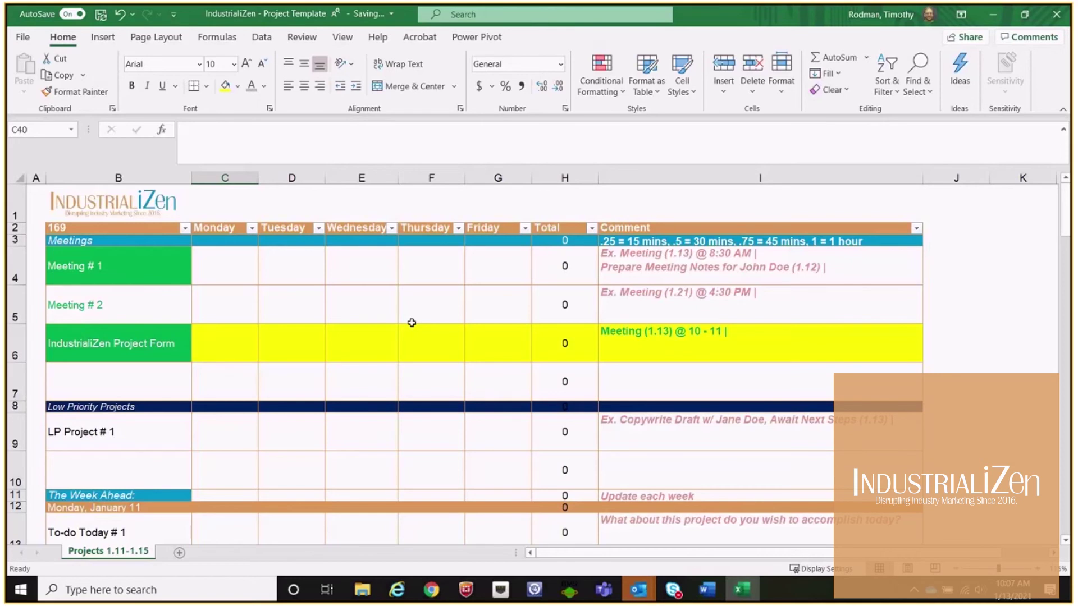
click(366, 344)
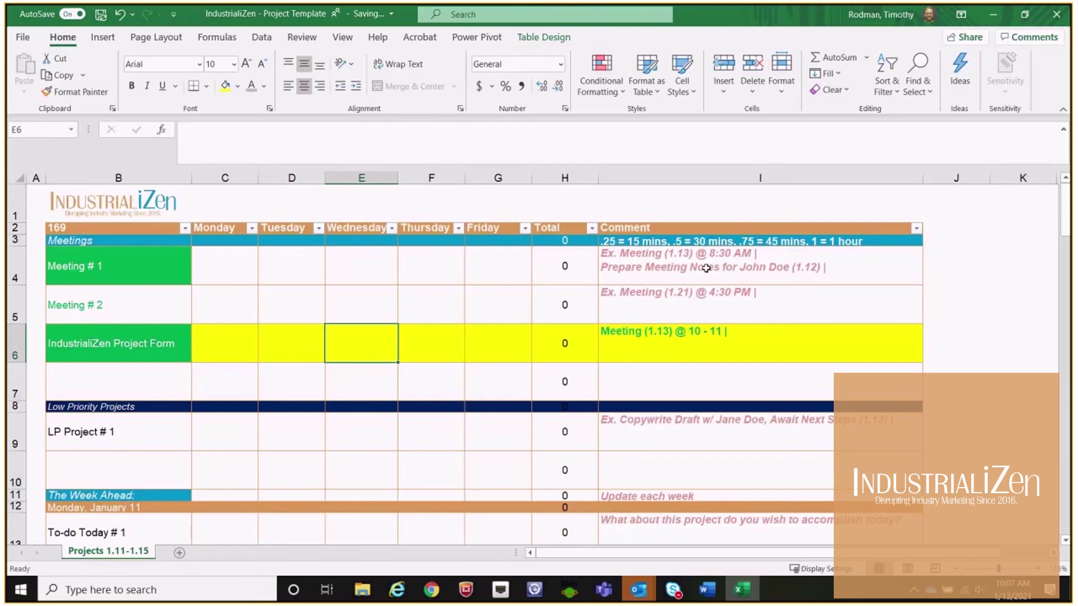
text(.25)
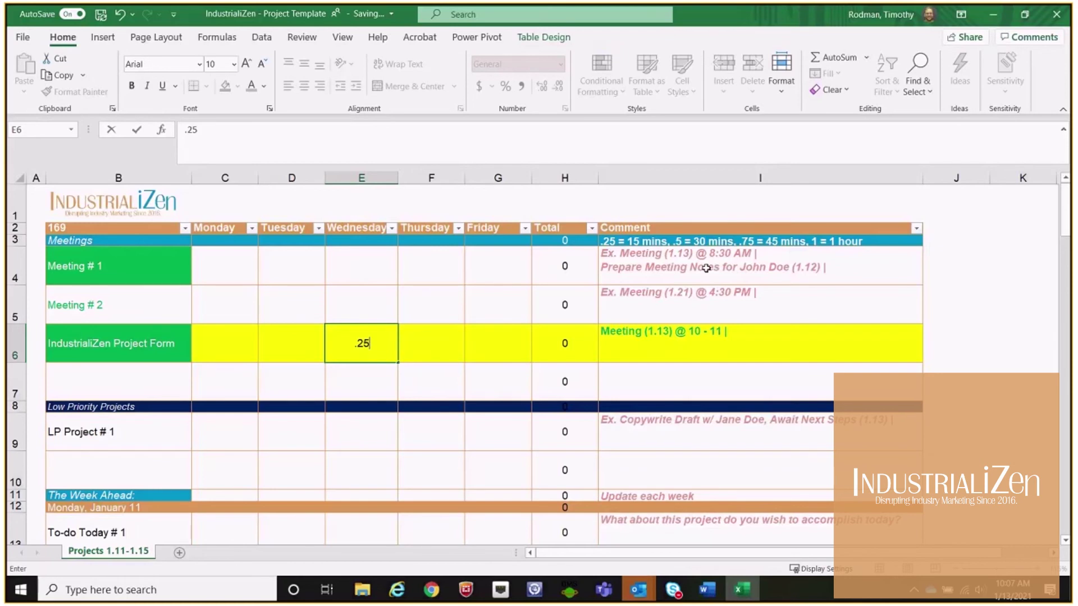
text((10:15))
key(Tab)
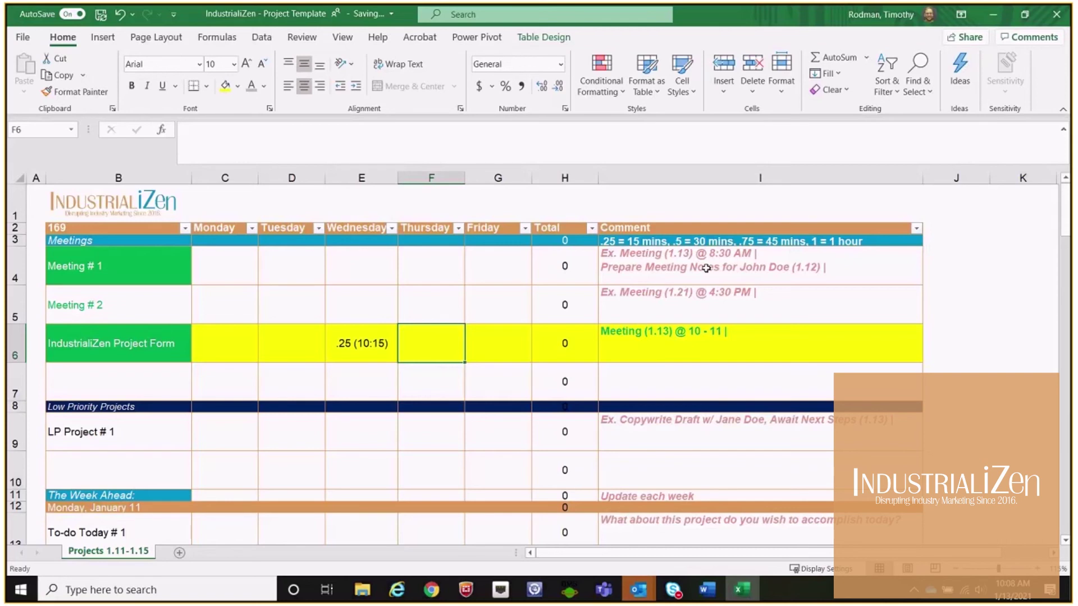
- Check the time-fraction legend in I3 and update the Wednesday time in E6 to 1.25 (11:15)
click(665, 242)
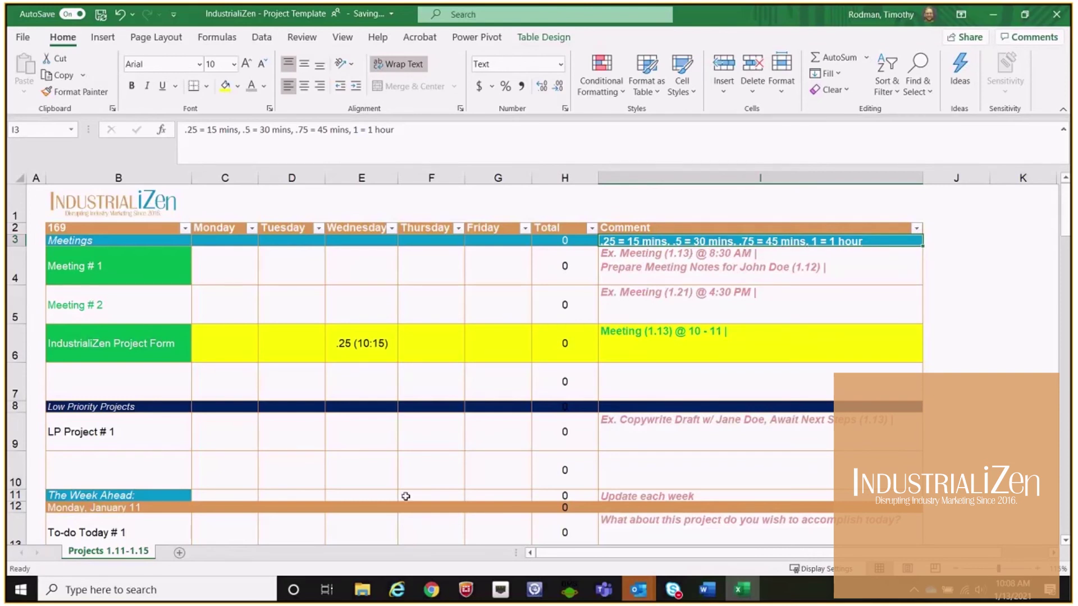
click(355, 344)
click(184, 130)
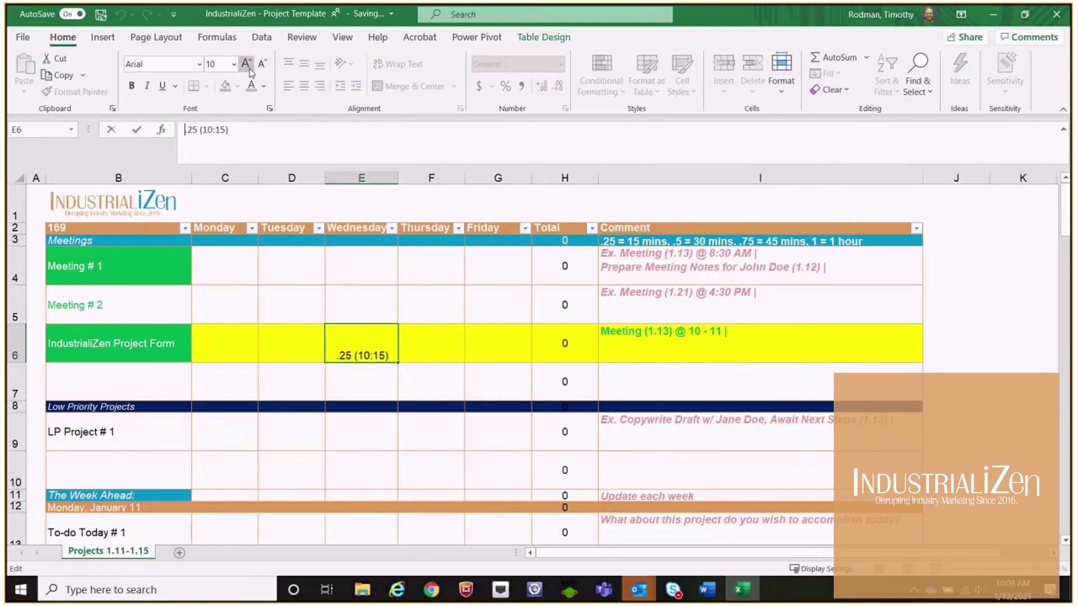
text(1)
key(Right)
key(Right)
key(Right)
key(Right)
key(Right)
key(Right)
key(Right)
key(BackSpace)
text(1)
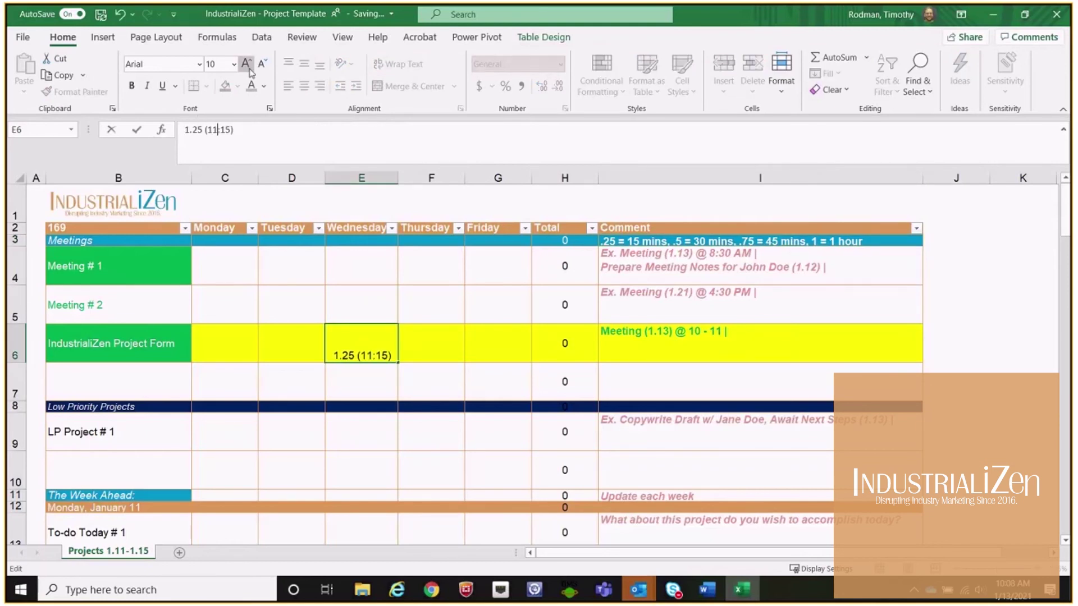
- Update the IndustrialiZen Project Form meeting's Wednesday time in E6 to 2.25 (12:15)
key(Left)
key(Left)
key(Left)
key(Left)
key(Left)
key(BackSpace)
text(2)
key(Right)
key(Right)
key(Right)
key(Right)
key(Right)
key(Right)
key(Right)
key(BackSpace)
text(2)
key(Home)
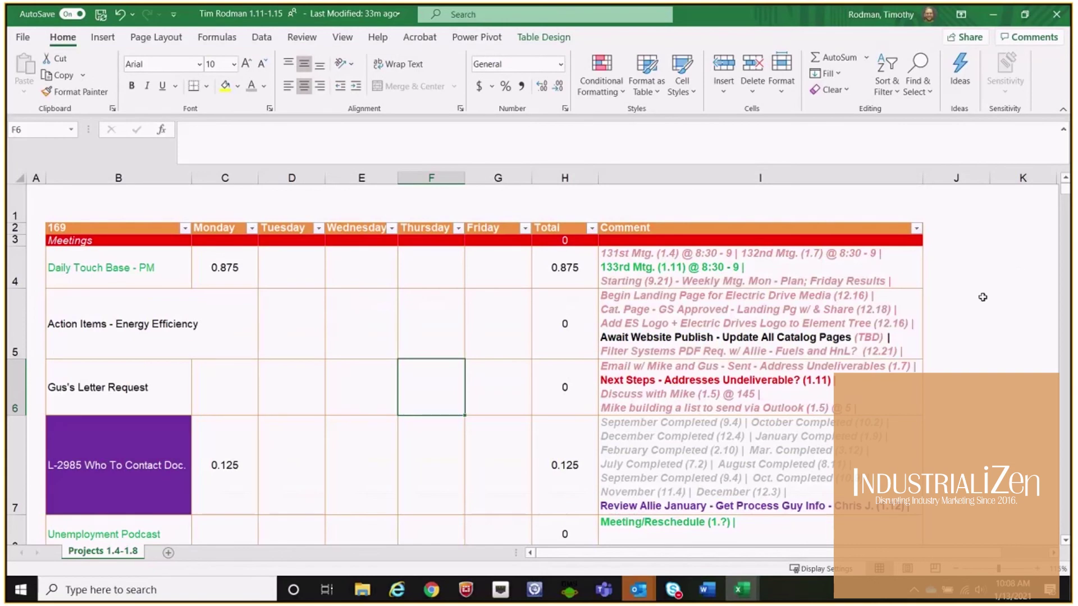
- Examine the Meetings rows and their colour-coded comments in the filled-in 1.11-1.15 project workbook, down to Distributor Portal Registration
scroll(415, 387, down, 3)
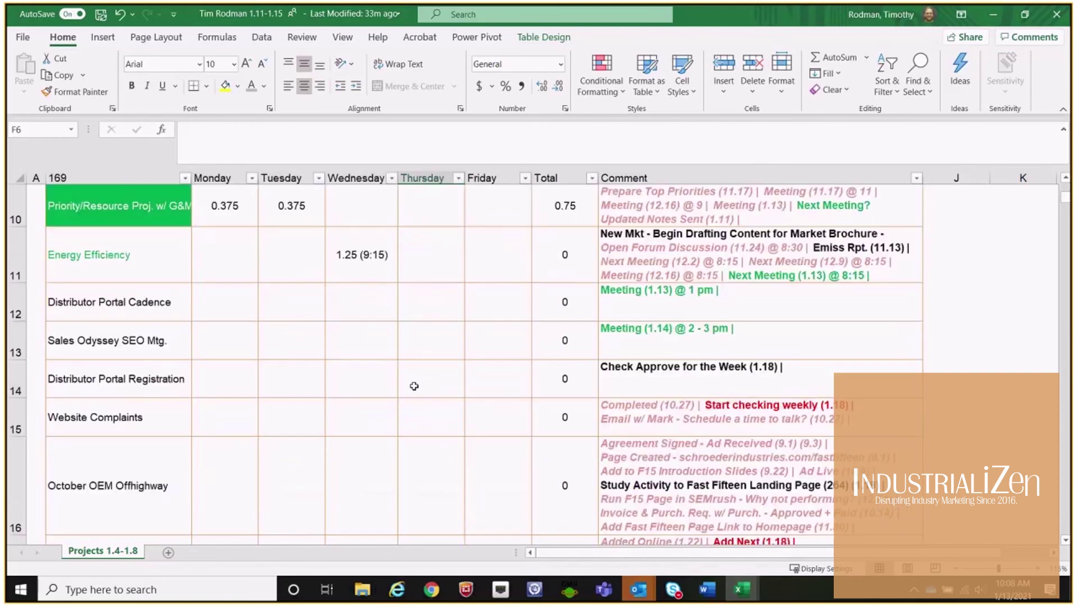
scroll(414, 387, down, 3)
scroll(414, 386, down, 3)
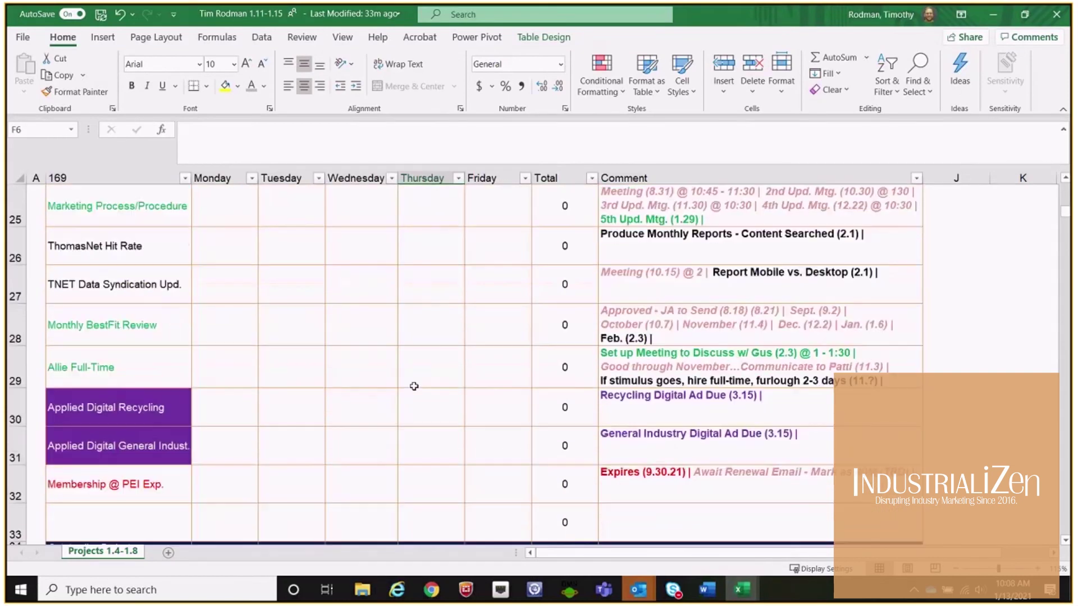
scroll(414, 386, up, 10)
scroll(675, 371, down, 1)
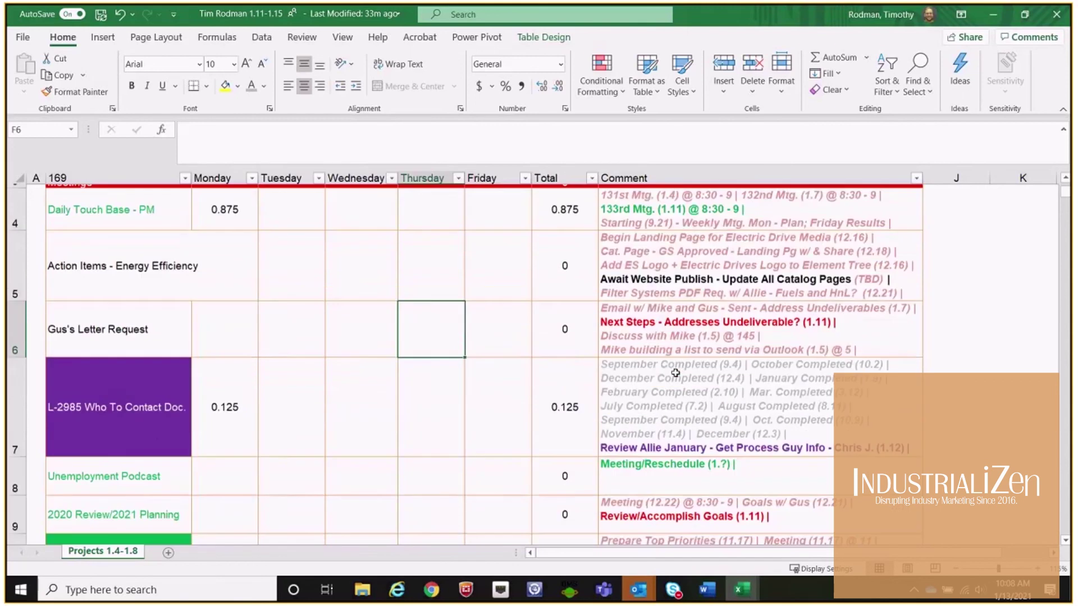
scroll(675, 373, down, 3)
drag(699, 306, 699, 435)
scroll(698, 320, down, 3)
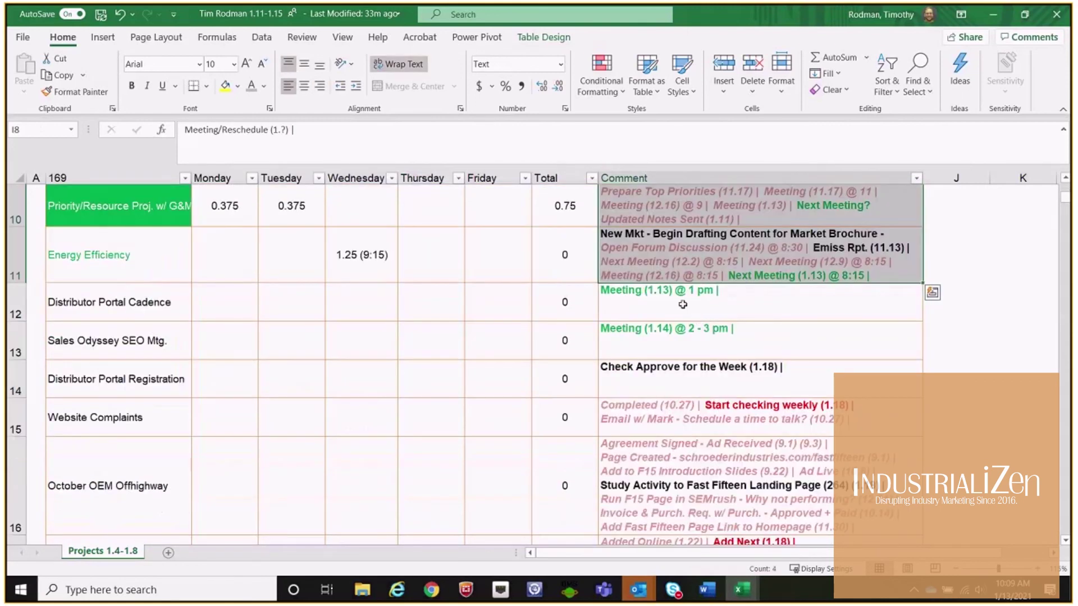
click(682, 305)
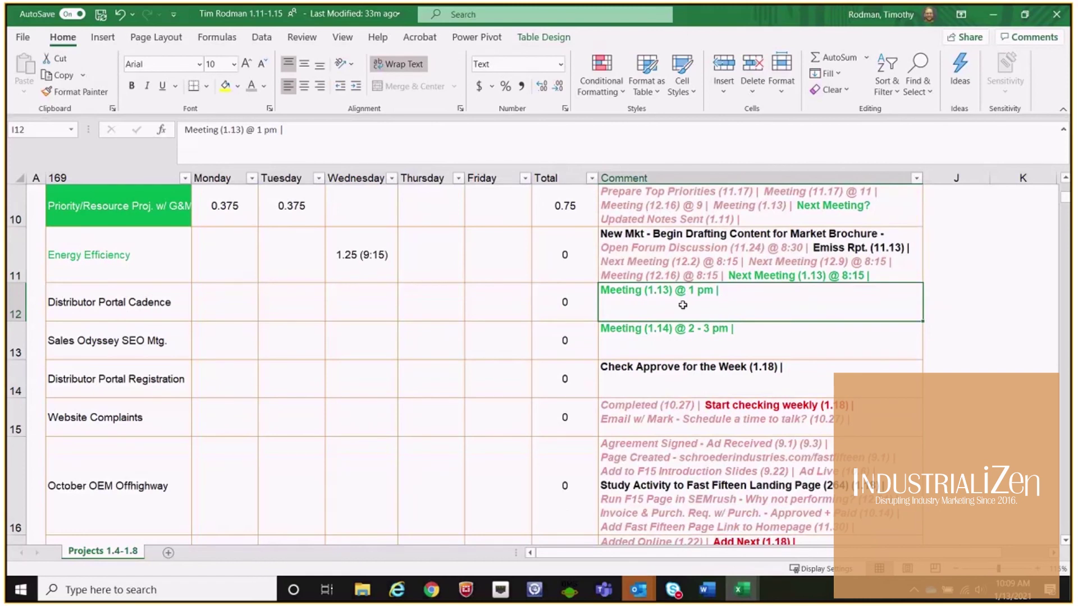
key(Down)
key(Down)
scroll(828, 332, down, 1)
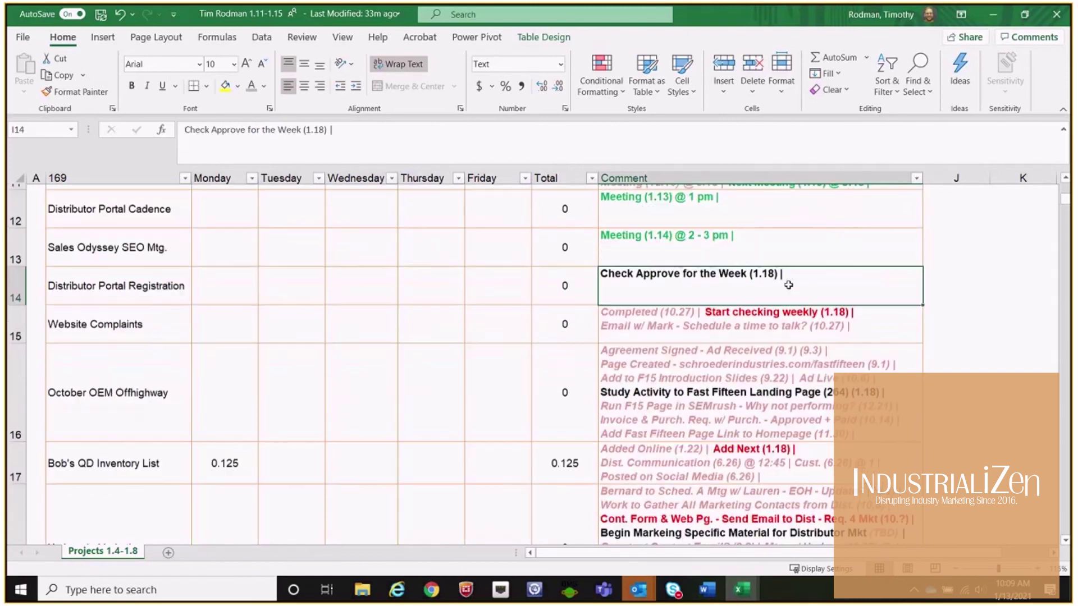
- Examine the remaining meeting rows and the Outstanding Projects section, including its colour-coded project names and dated comments
scroll(752, 283, down, 6)
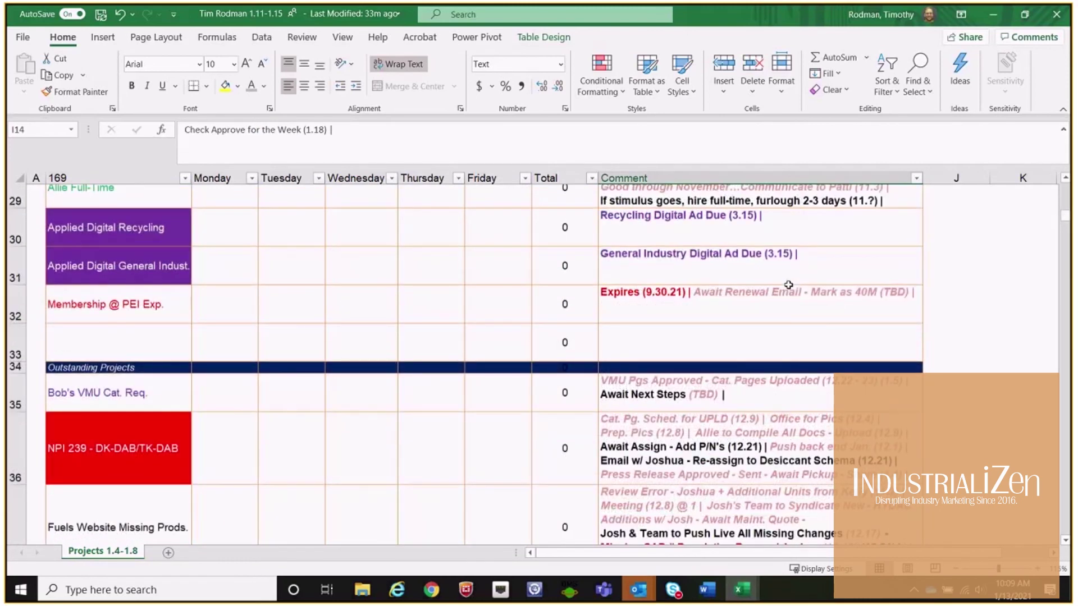
scroll(788, 285, down, 2)
scroll(788, 285, down, 4)
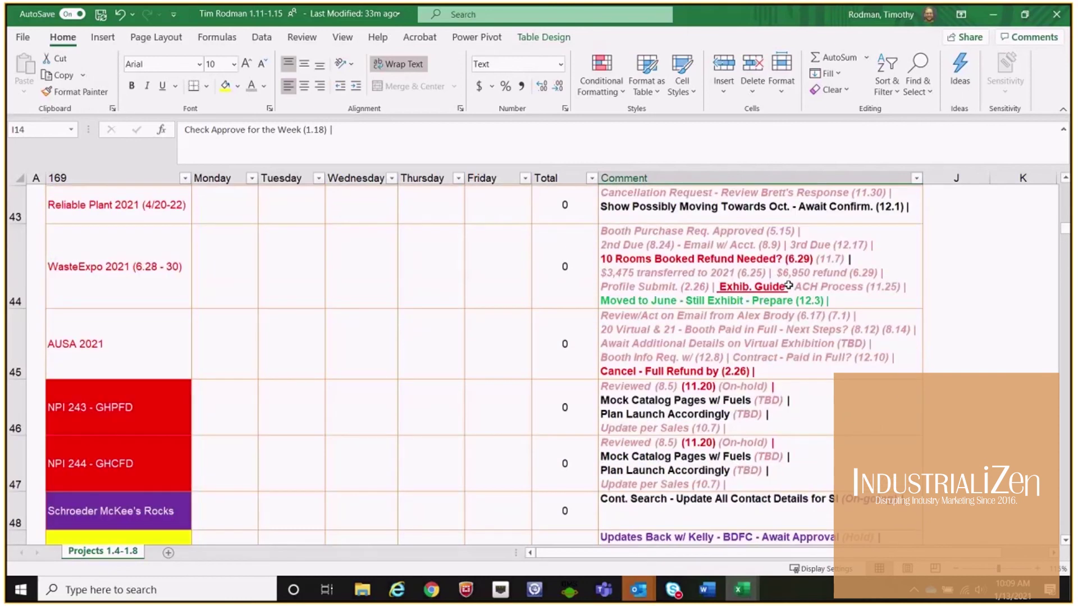
scroll(788, 285, down, 3)
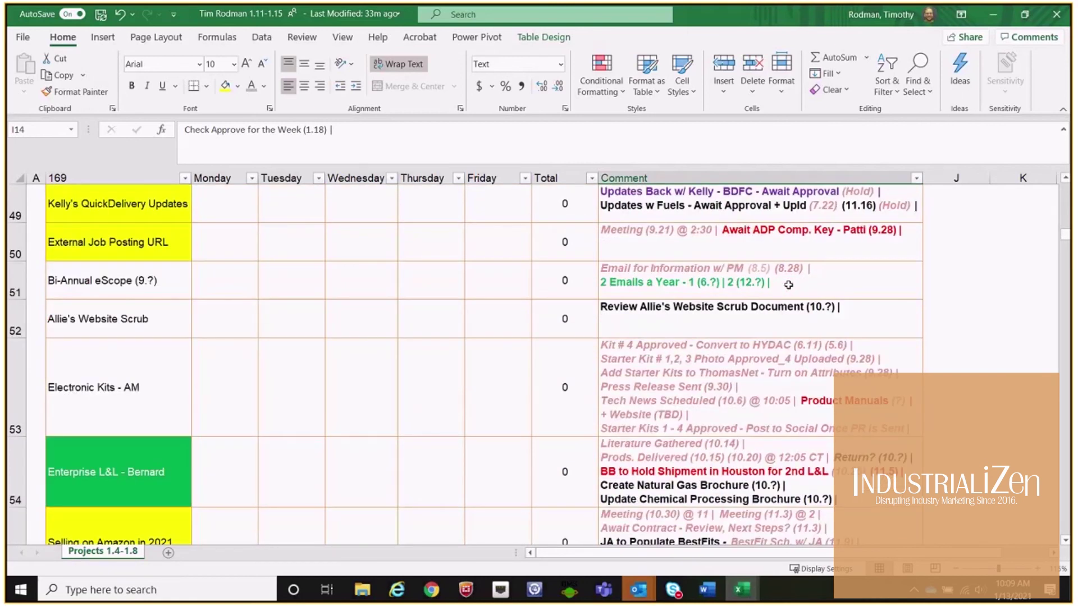
scroll(788, 284, down, 1)
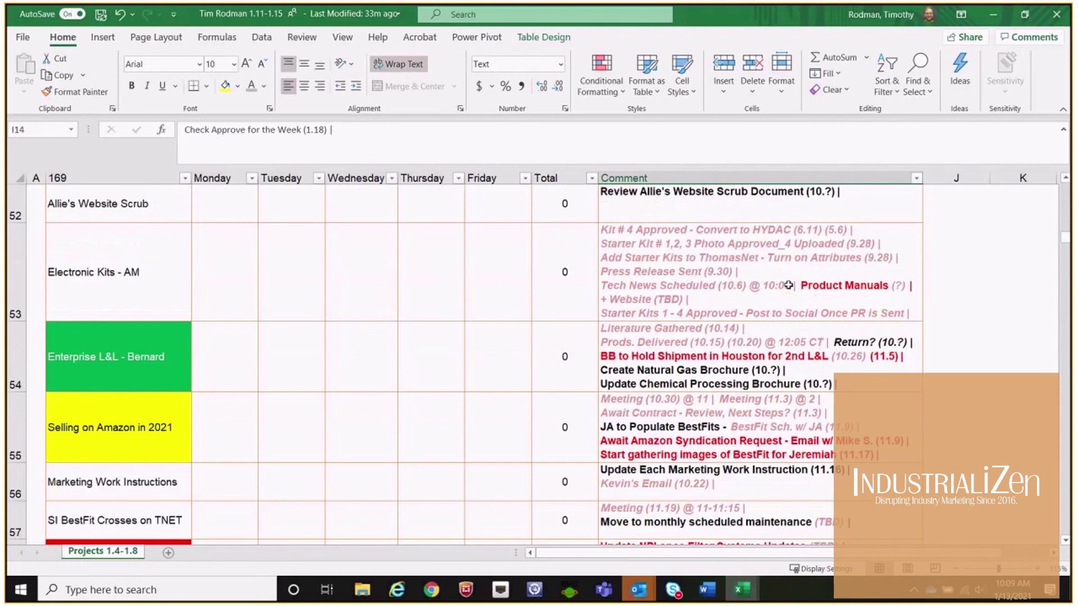
scroll(788, 285, down, 1)
scroll(788, 281, down, 1)
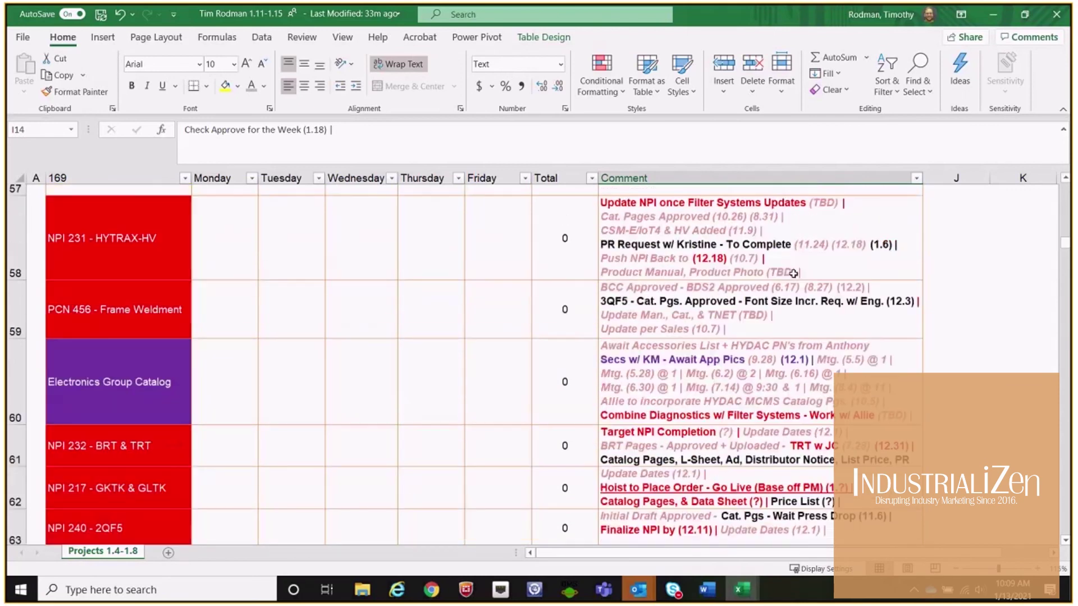
- Examine the daily project sections from Monday, January 11 to Monday, January 18 and the older project entries below them
scroll(792, 278, down, 8)
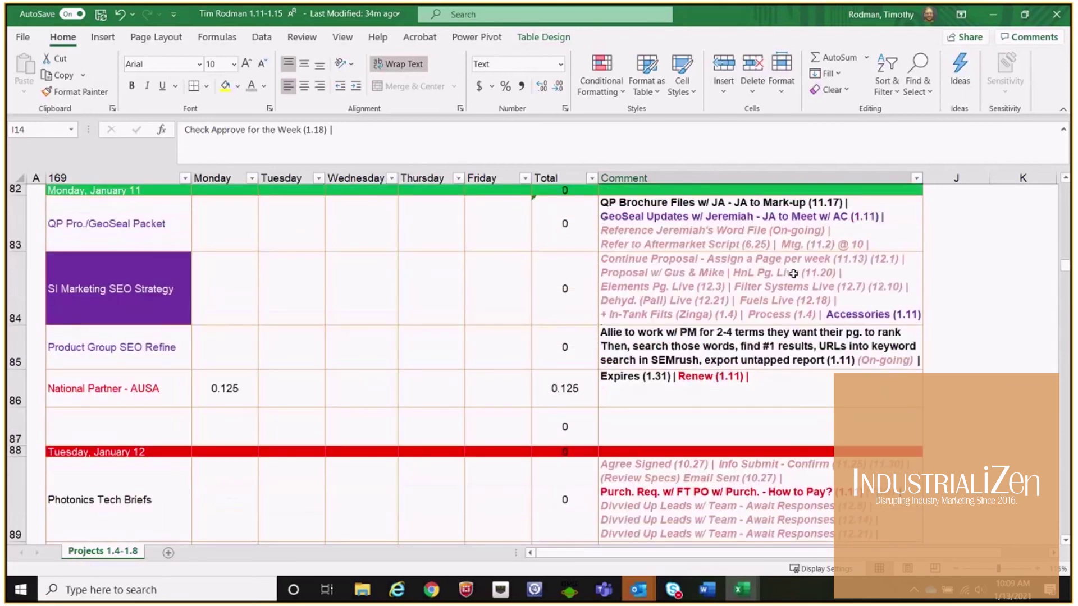
scroll(794, 274, down, 2)
scroll(793, 273, down, 3)
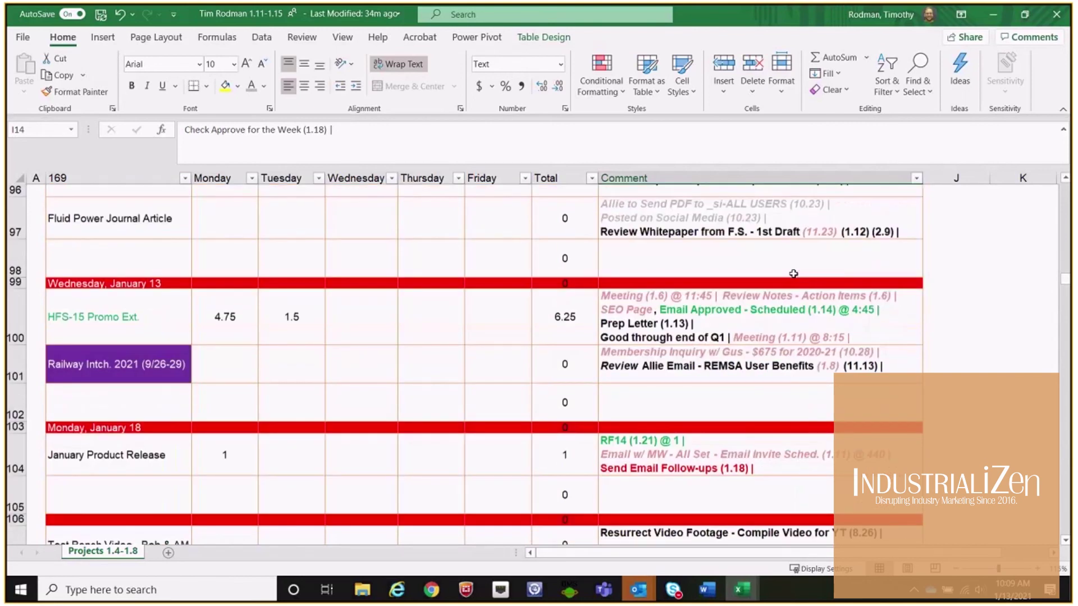
drag(113, 316, 153, 349)
click(328, 375)
scroll(328, 375, up, 2)
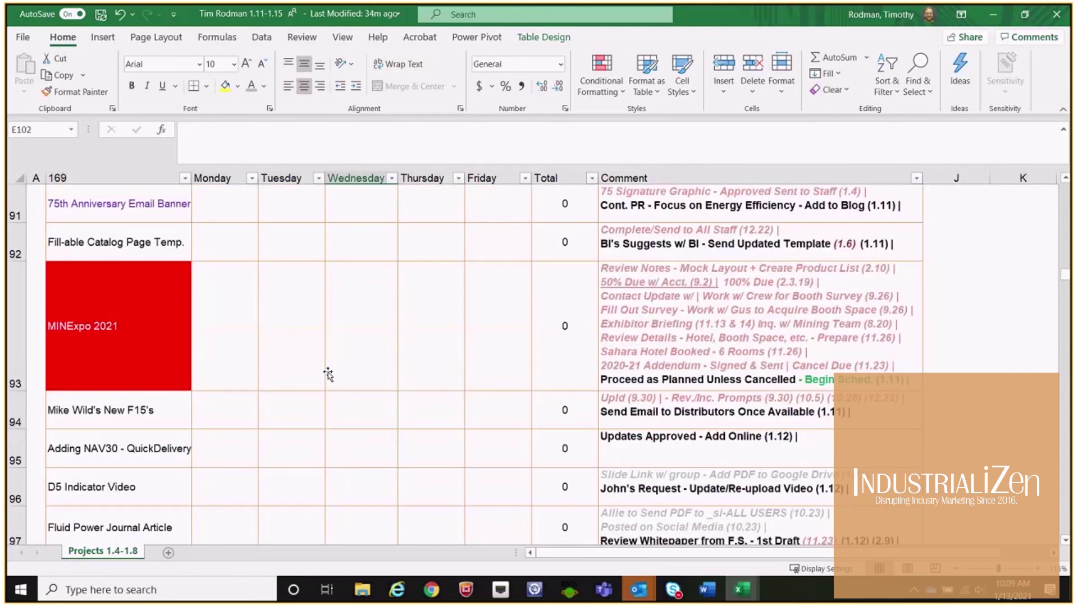
scroll(329, 375, up, 3)
scroll(399, 348, down, 1)
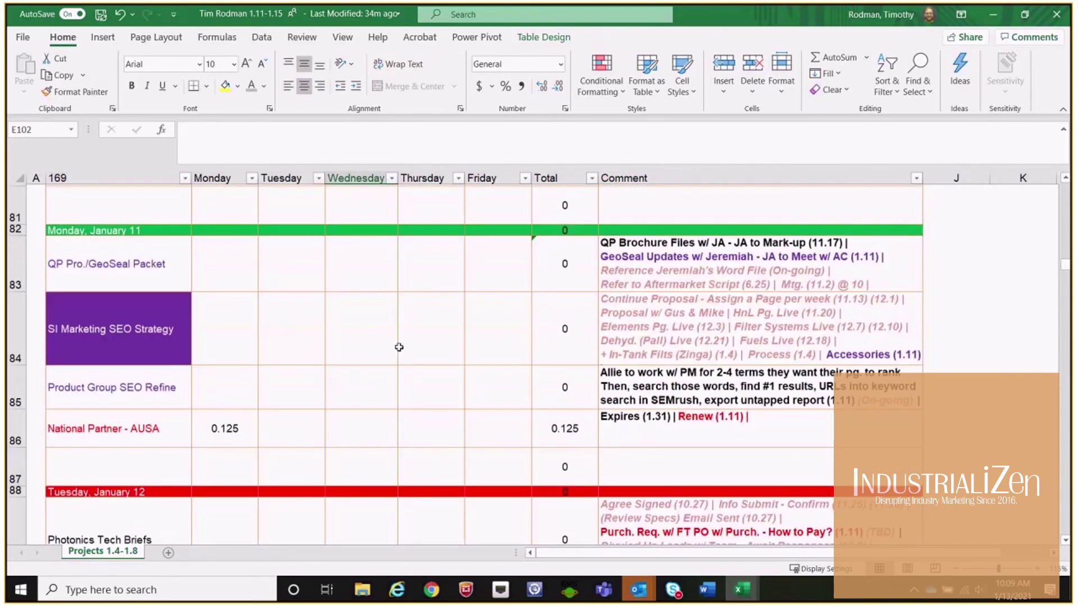
scroll(399, 348, down, 20)
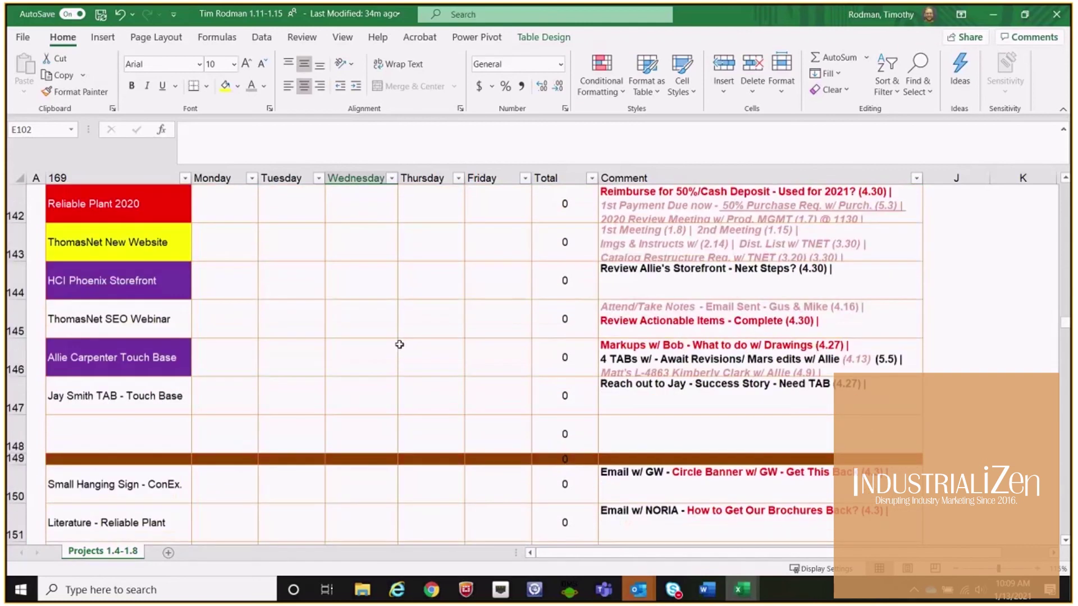
scroll(400, 344, down, 3)
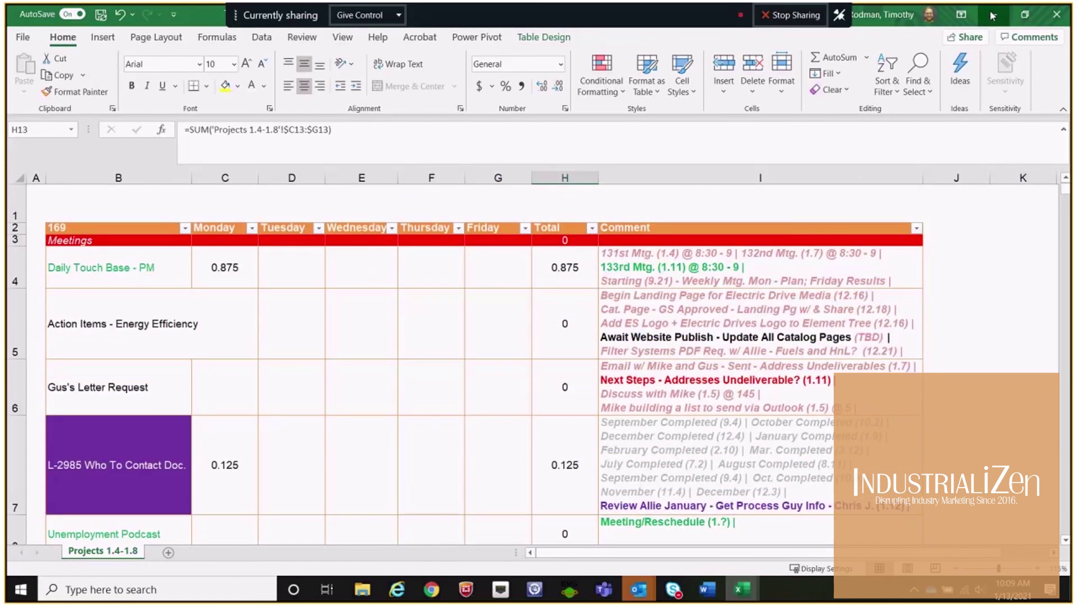